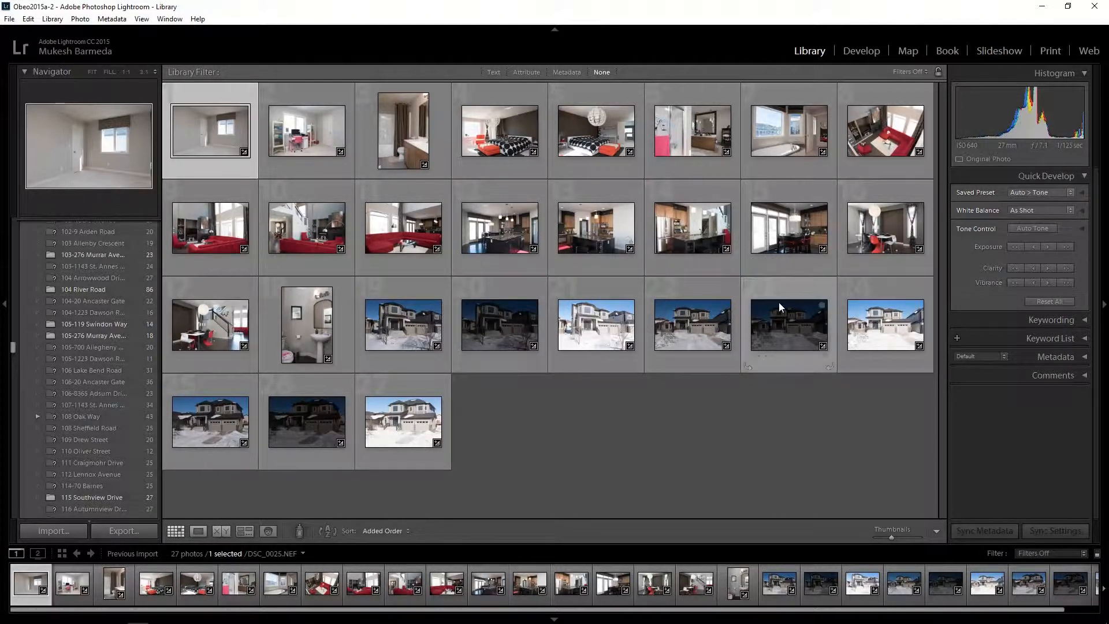
pyautogui.click(1038, 194)
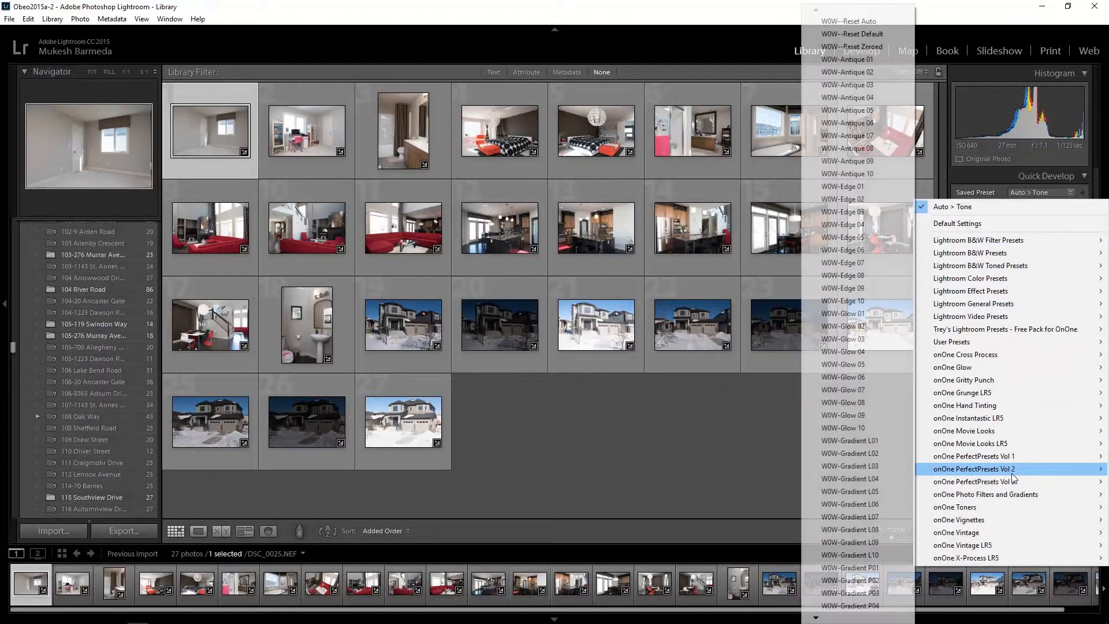
pyautogui.moveTo(1011, 482)
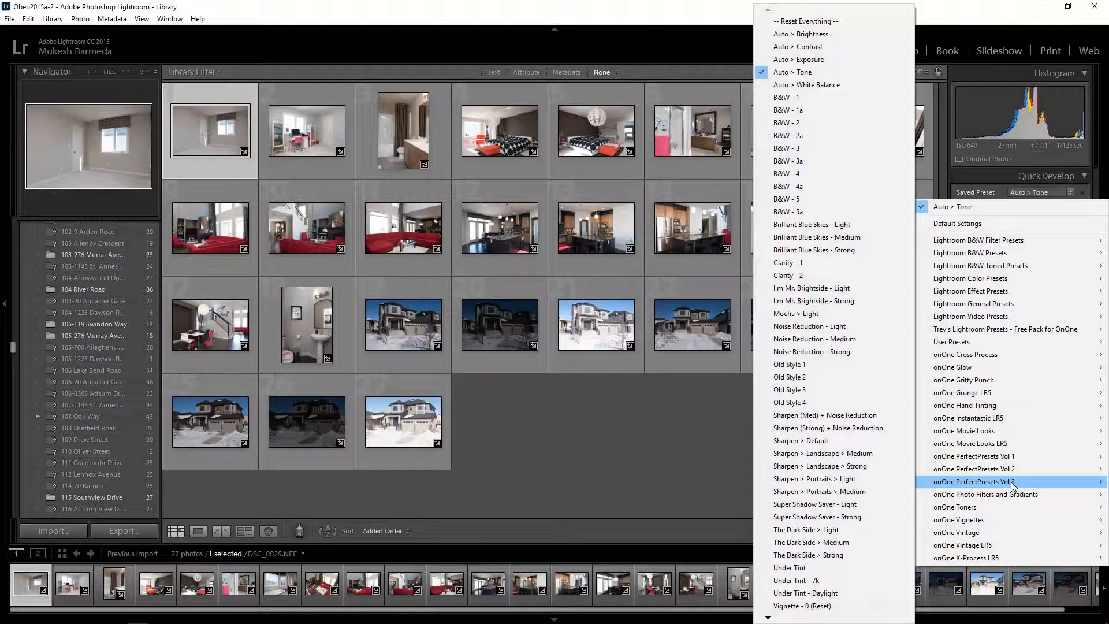
pyautogui.click(962, 19)
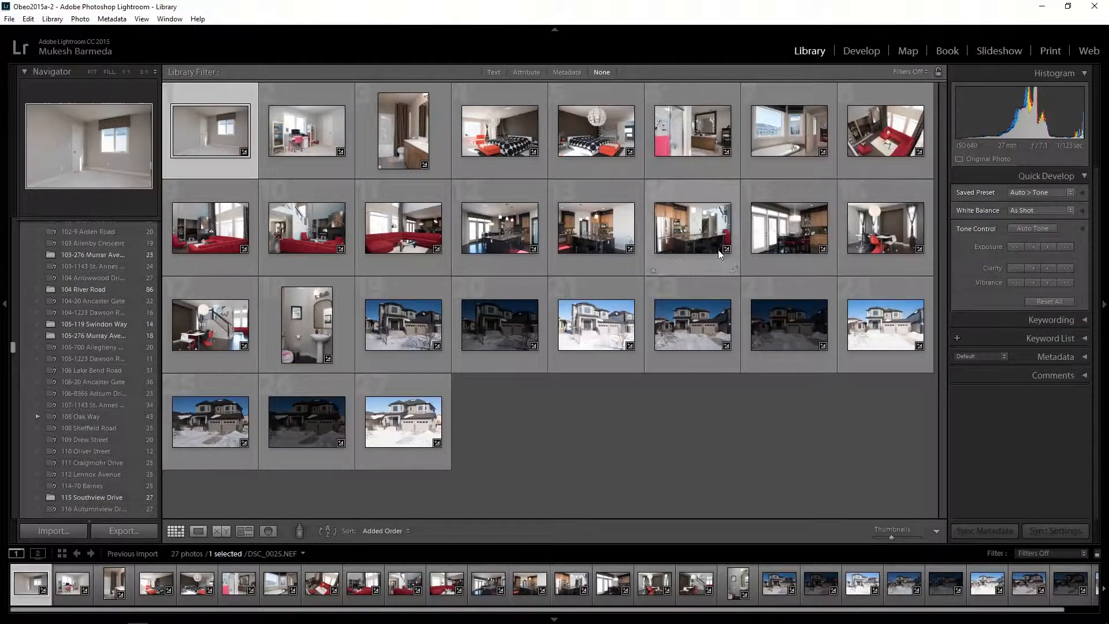
# Open the living room photo DSC_0050.NEF for developing and apply the user preset Corrections to it
pyautogui.click(861, 51)
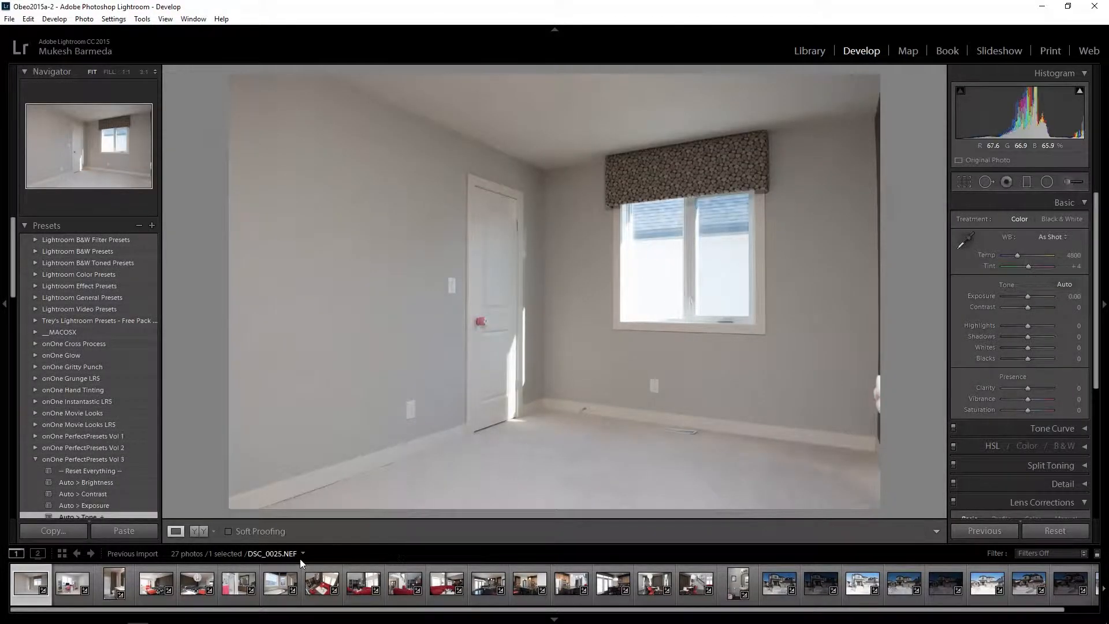
pyautogui.click(362, 584)
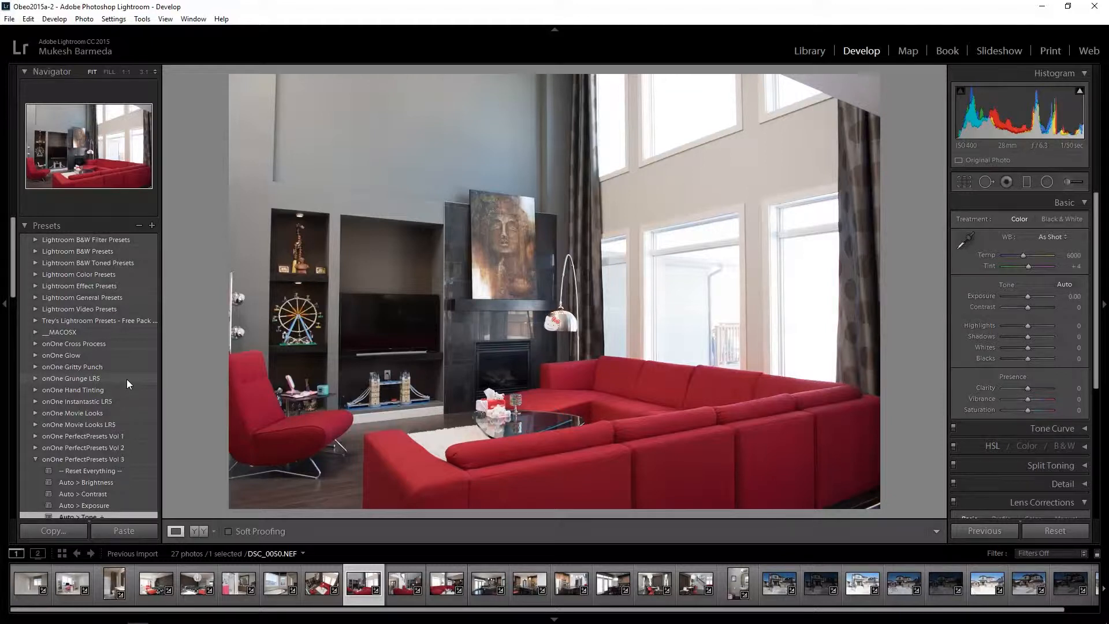
pyautogui.scroll(-4, 127, 379)
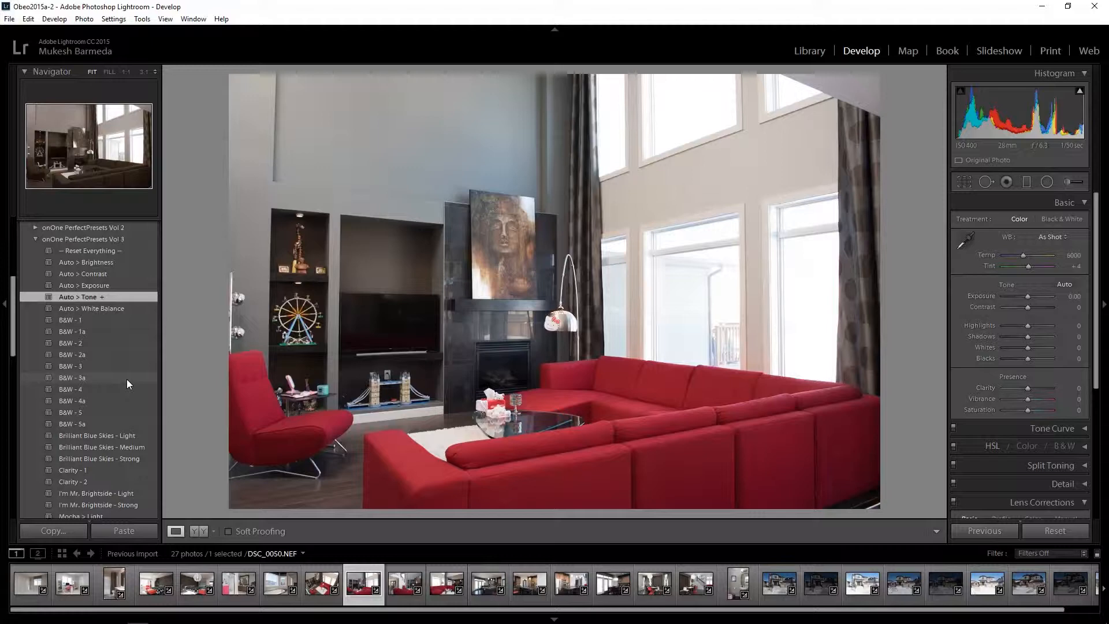
pyautogui.scroll(-10, 127, 379)
pyautogui.scroll(-3, 126, 379)
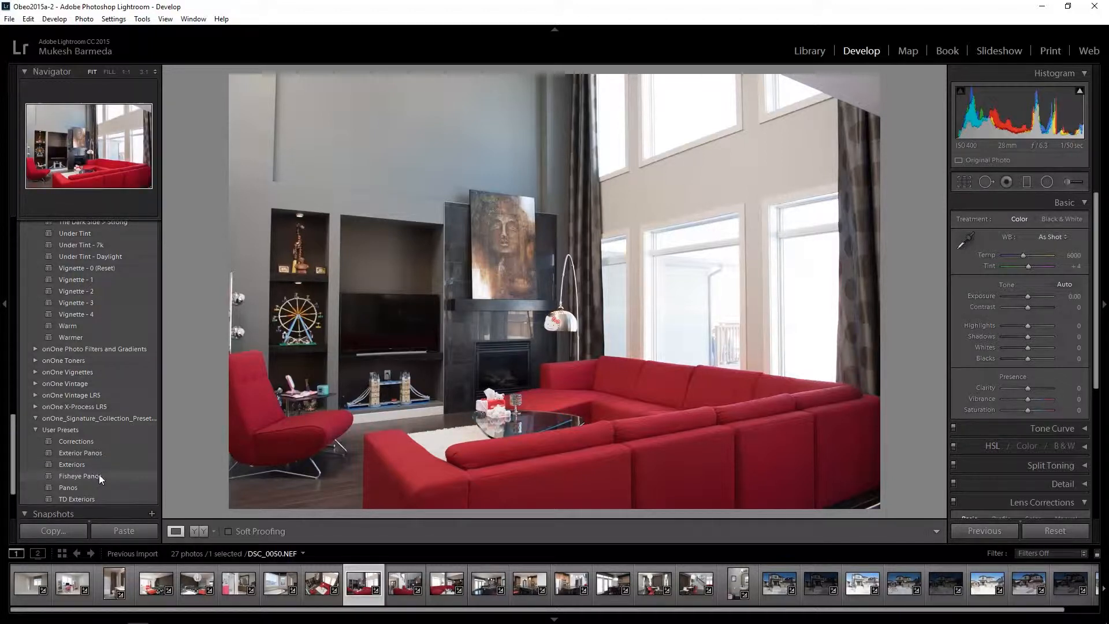
pyautogui.click(103, 442)
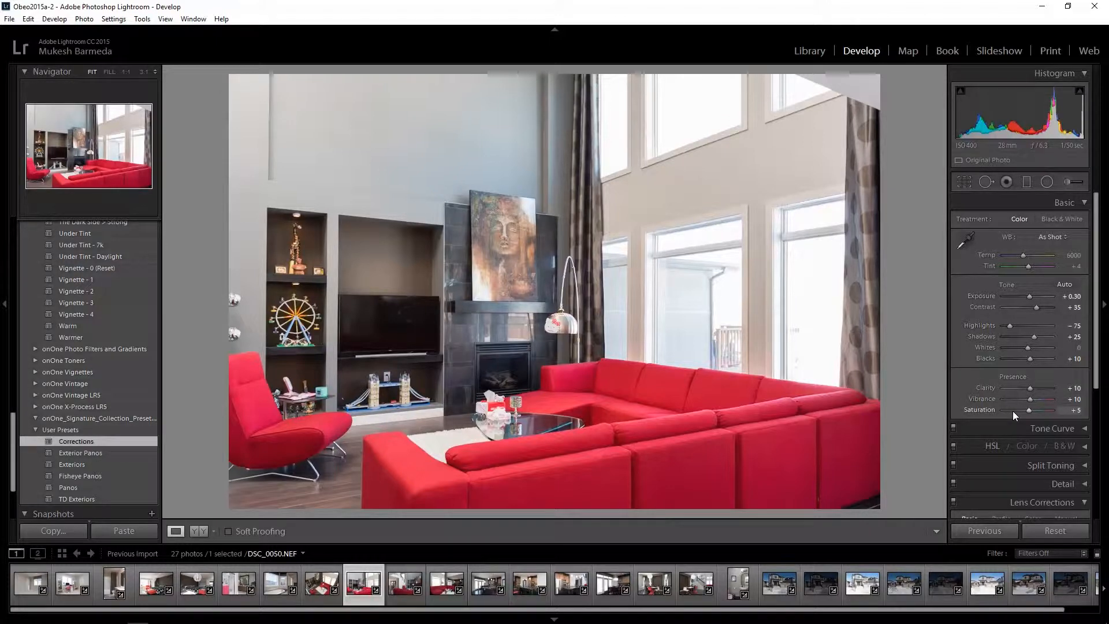
# Check the living room photo's lens profile and try the Vertical and Auto Upright corrections on it
pyautogui.scroll(-3, 1013, 411)
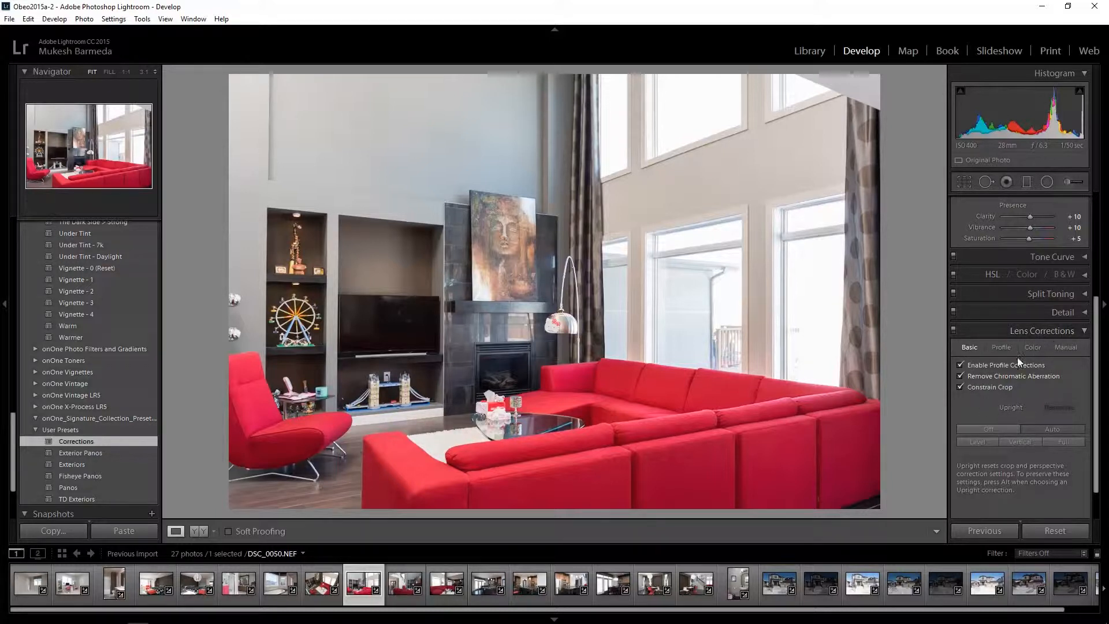
pyautogui.click(1003, 348)
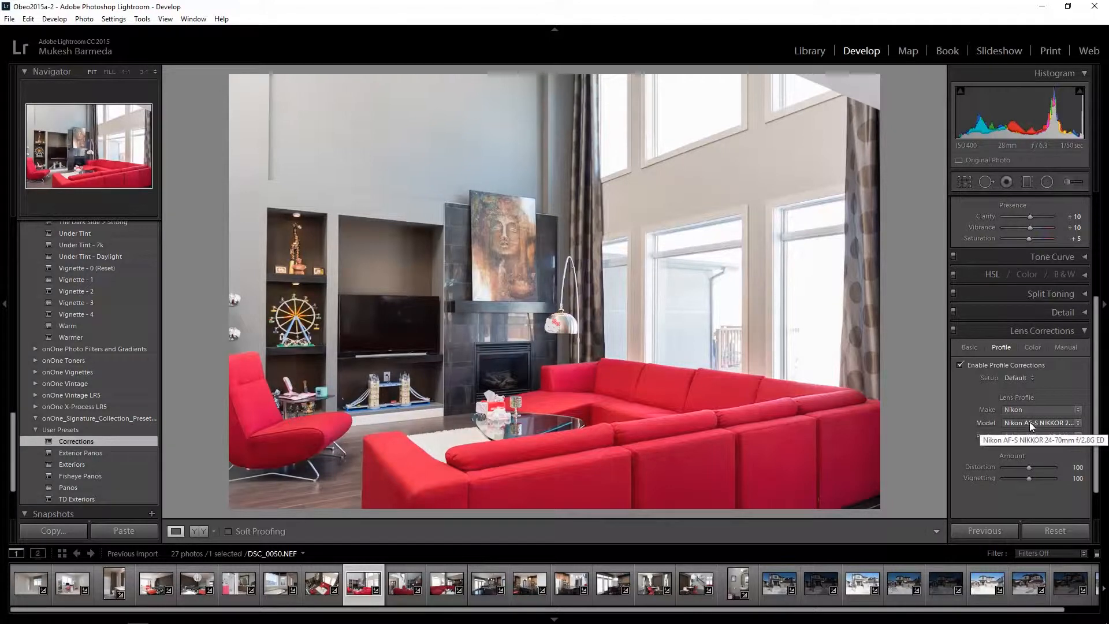
pyautogui.click(969, 349)
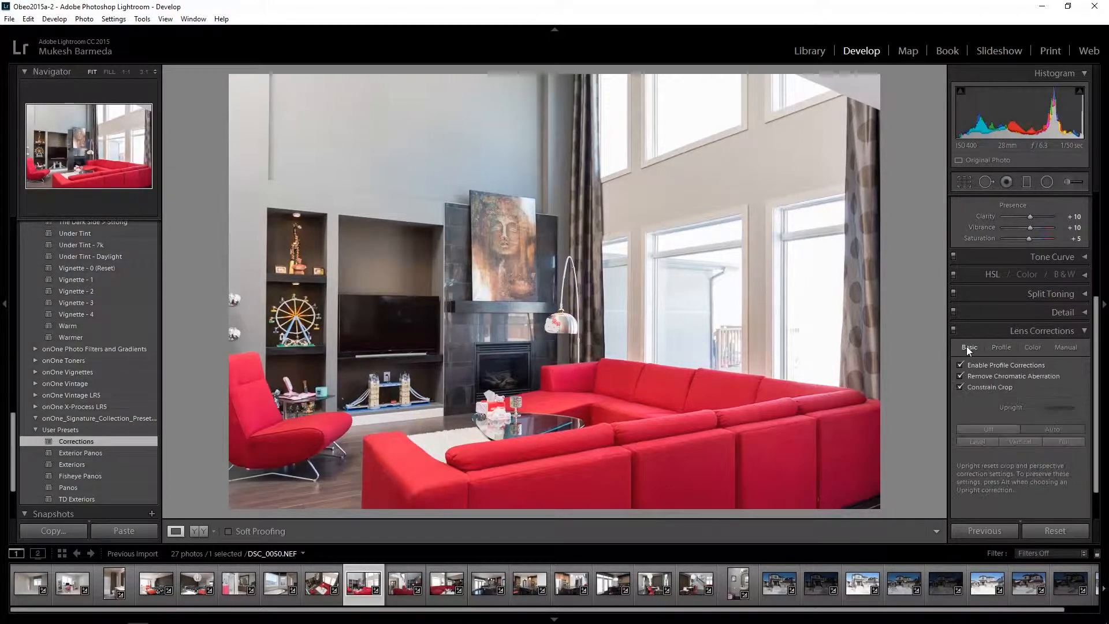
pyautogui.click(1021, 442)
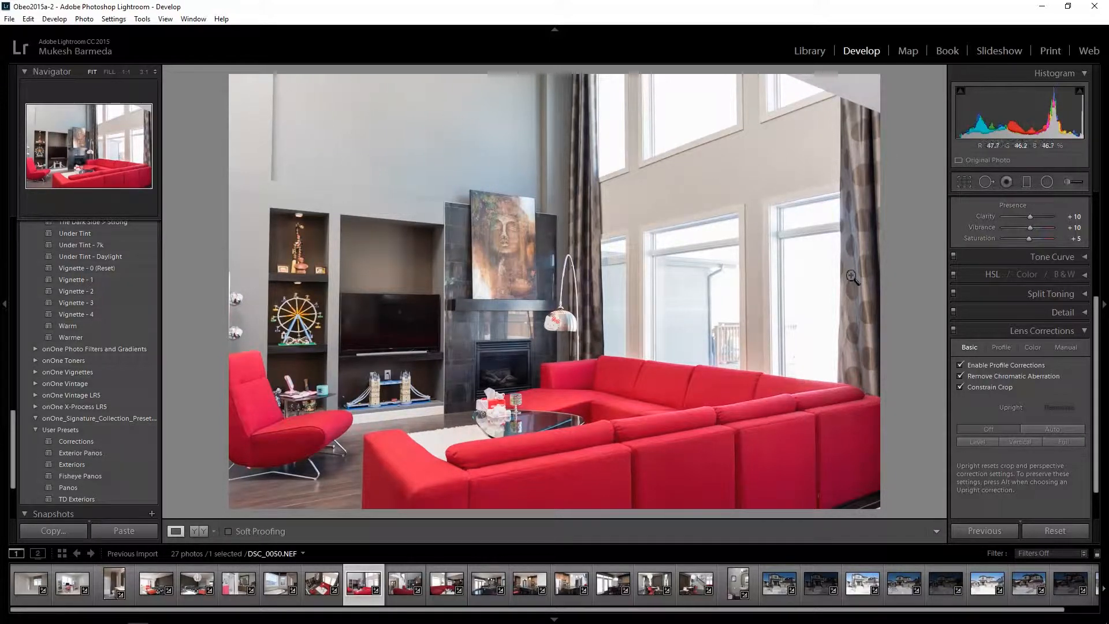
pyautogui.click(1048, 429)
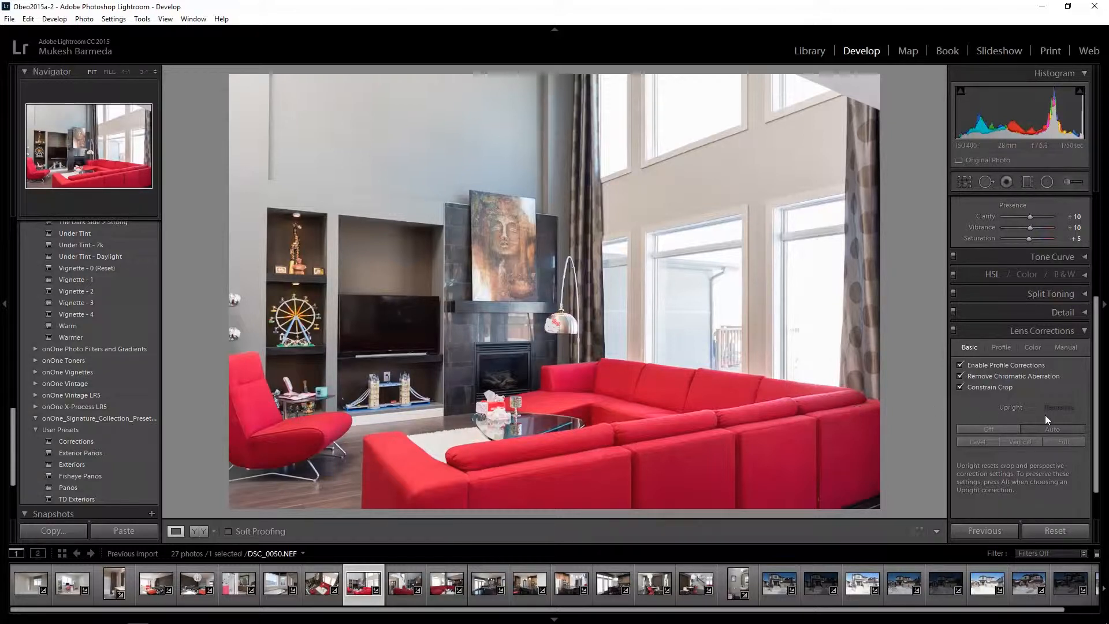
# Dismiss the download notification and give the living room photo a five-star rating
pyautogui.scroll(5, 1046, 415)
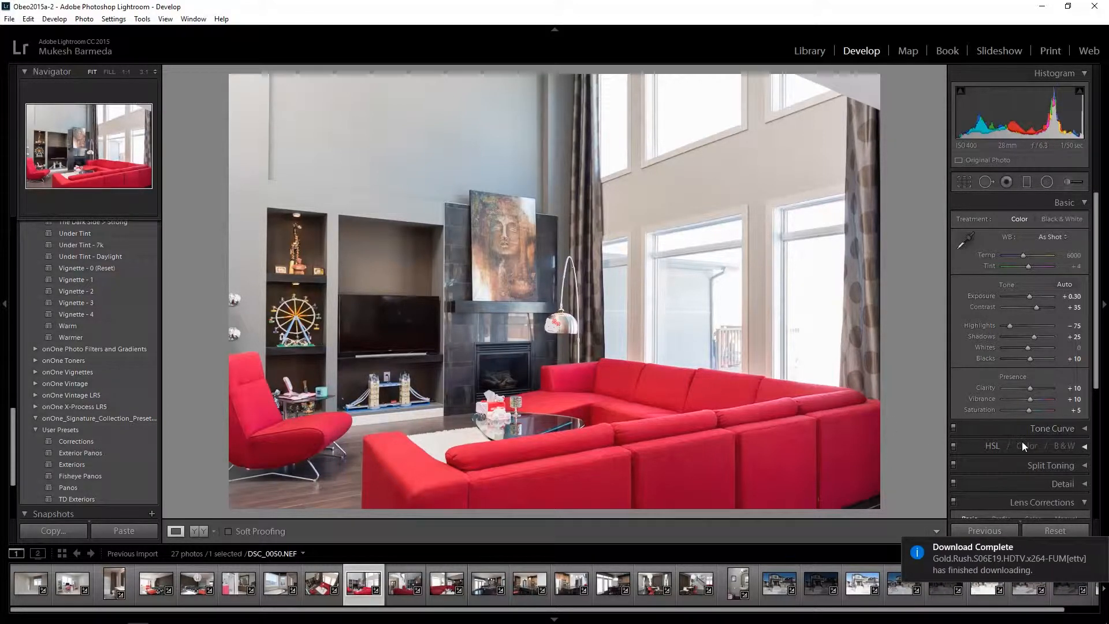
pyautogui.click(1097, 547)
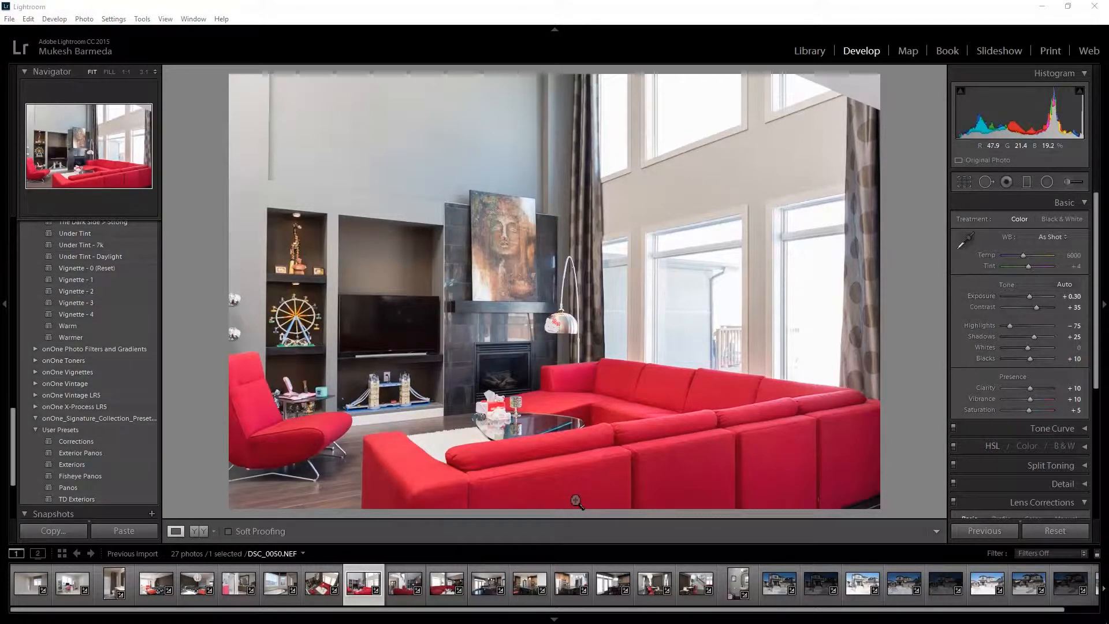
pyautogui.click(367, 576)
pyautogui.press('5')
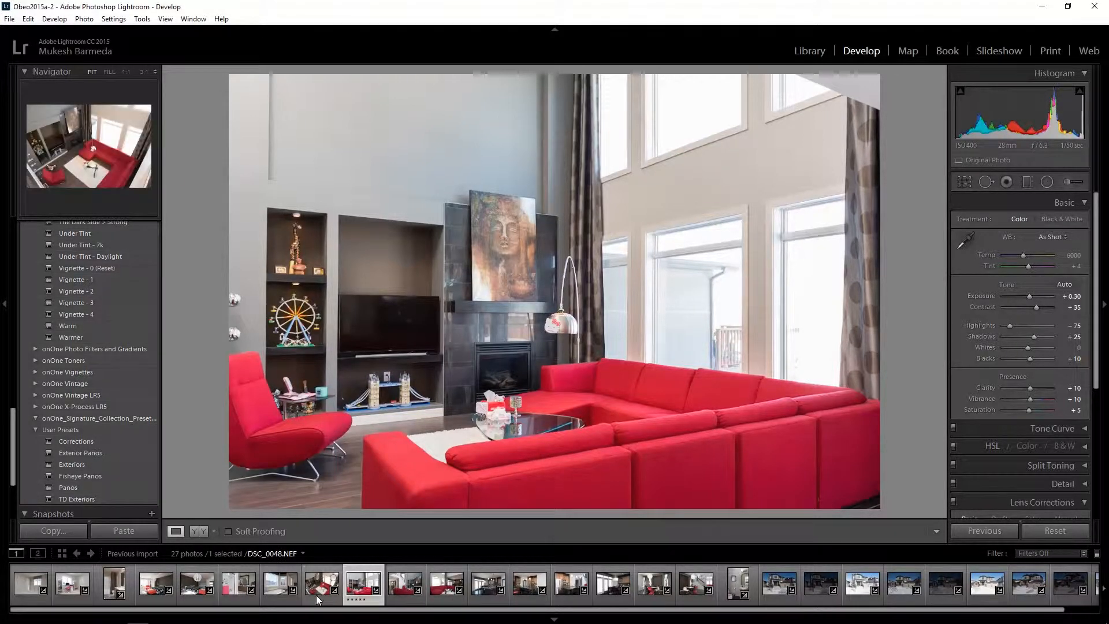
# Apply the Corrections preset to the bedroom photo DSC_0033.NEF and try the Vertical and Level Upright corrections on it
pyautogui.click(157, 594)
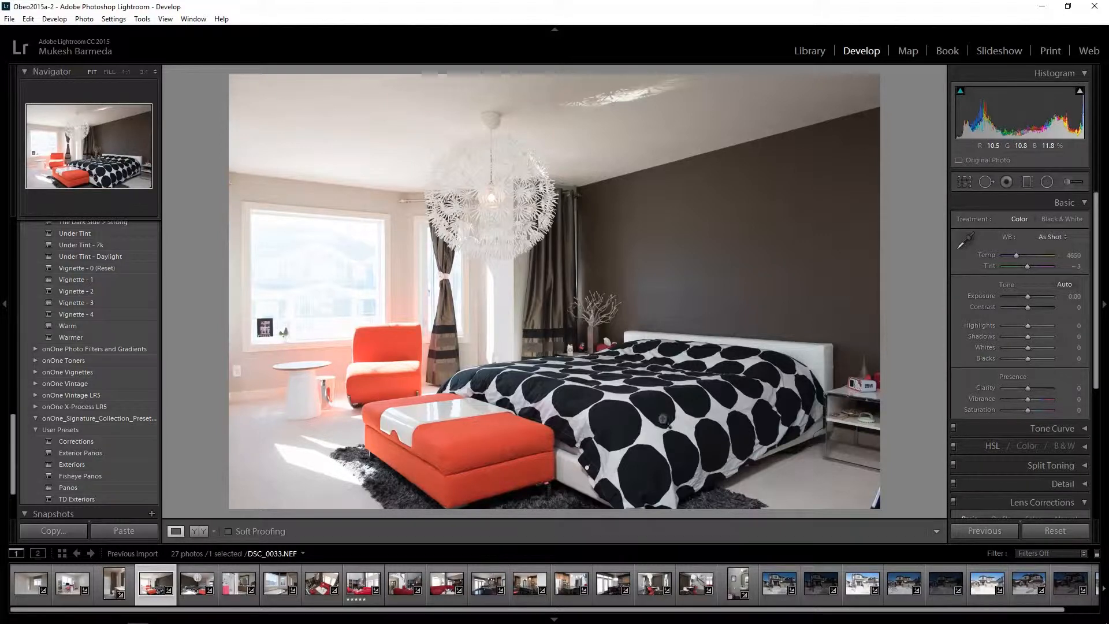
pyautogui.click(123, 441)
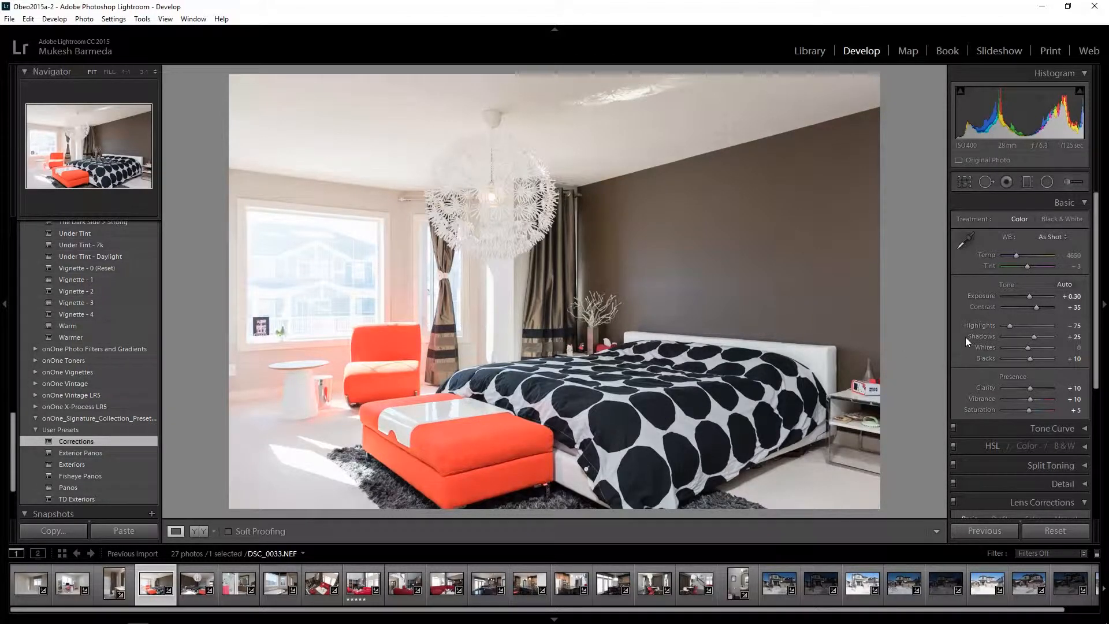
pyautogui.scroll(-3, 996, 418)
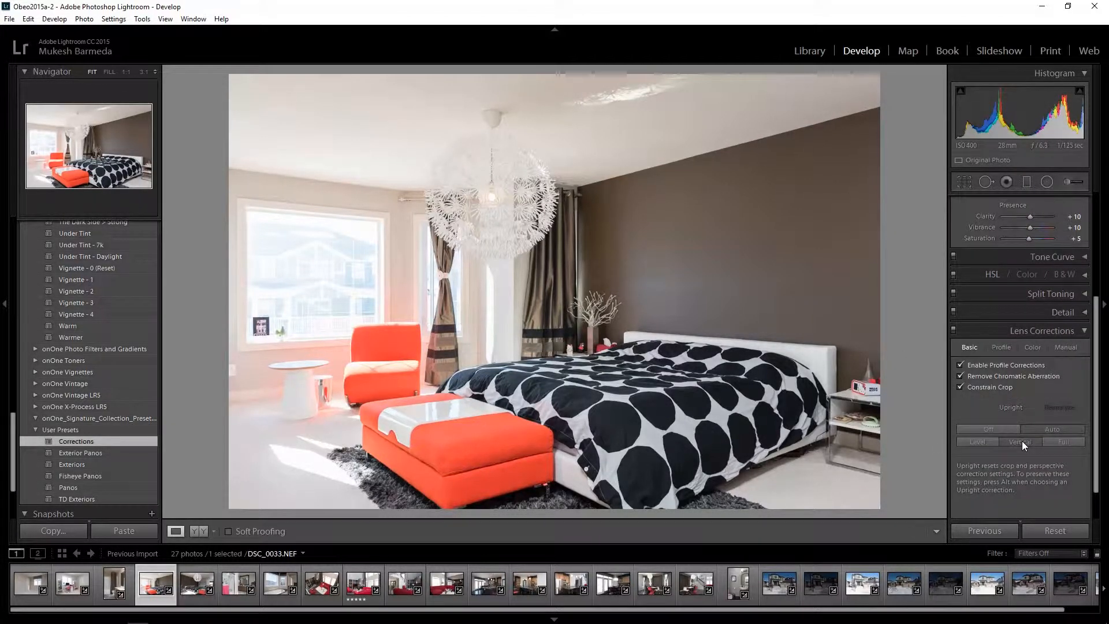
pyautogui.click(1021, 442)
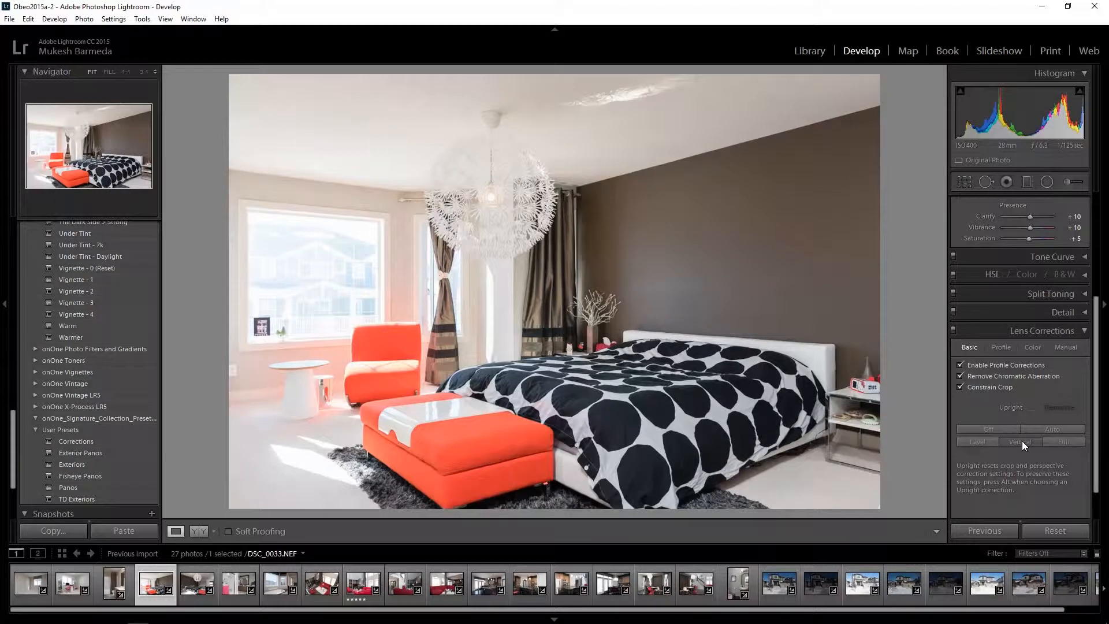
pyautogui.click(985, 444)
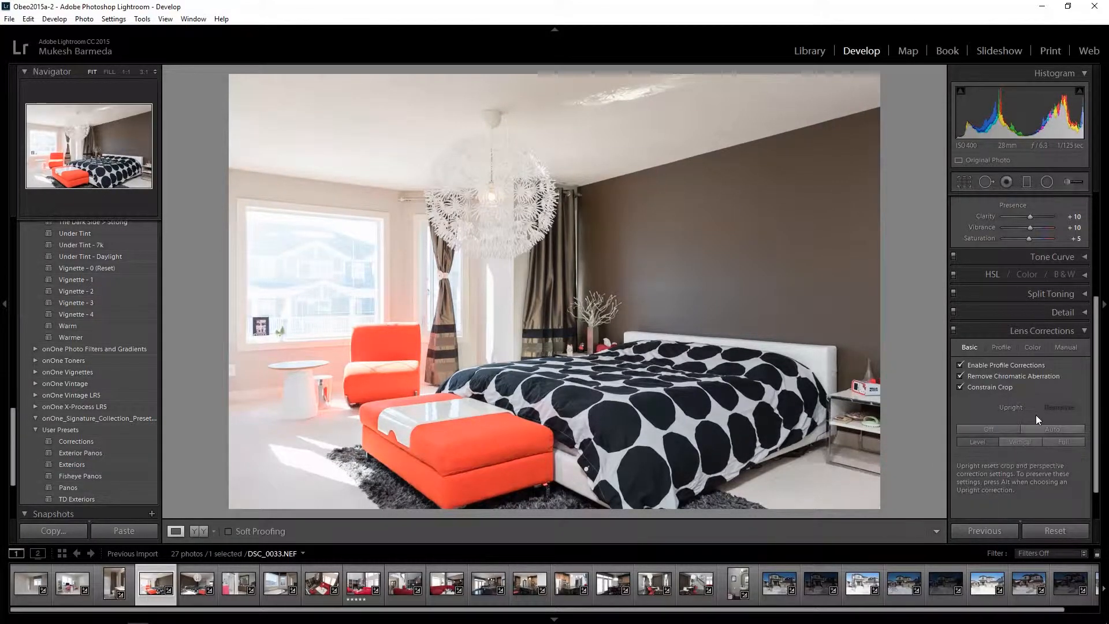
pyautogui.click(1020, 444)
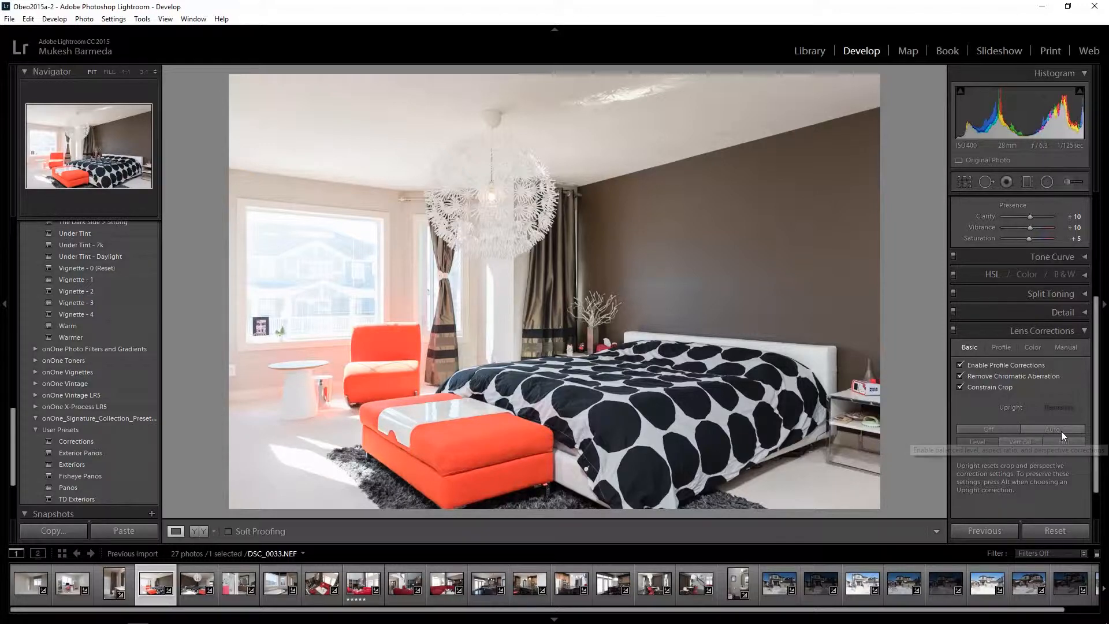
pyautogui.click(1017, 441)
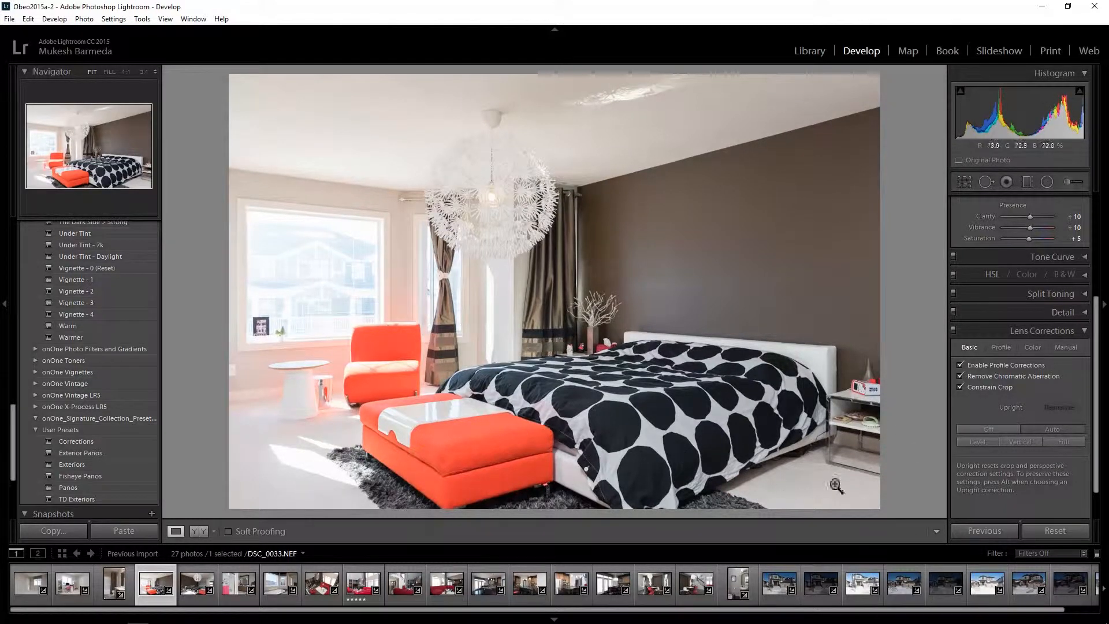
pyautogui.click(986, 441)
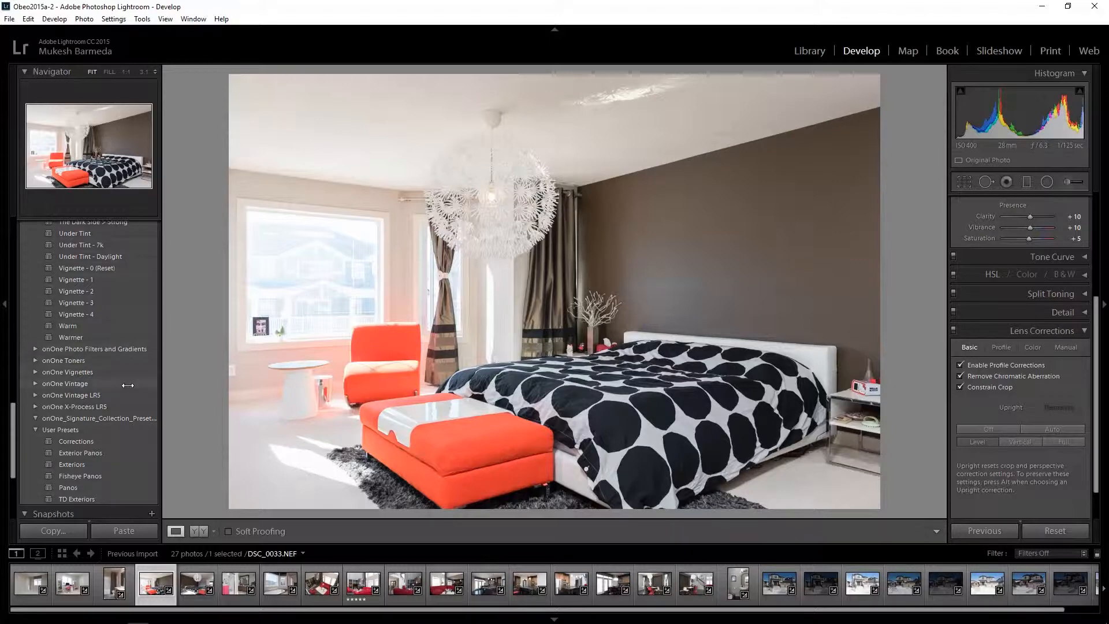
# Try the Auto > White Balance and Auto > Tone presets from onOne PerfectPresets Vol 3 on the bedroom photo
pyautogui.scroll(10, 129, 386)
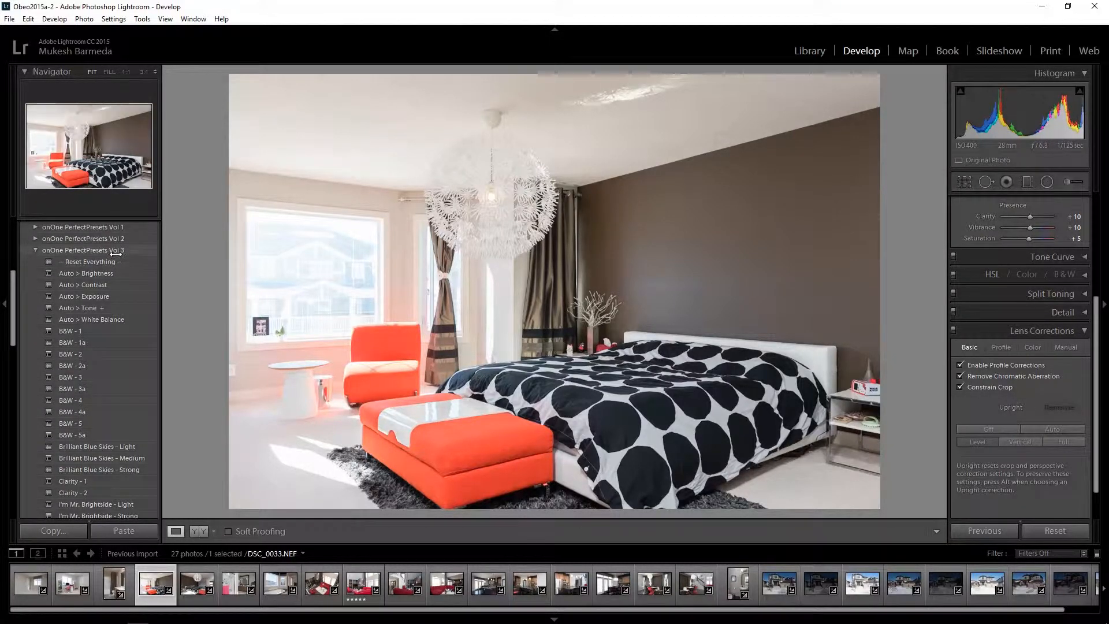
pyautogui.click(111, 320)
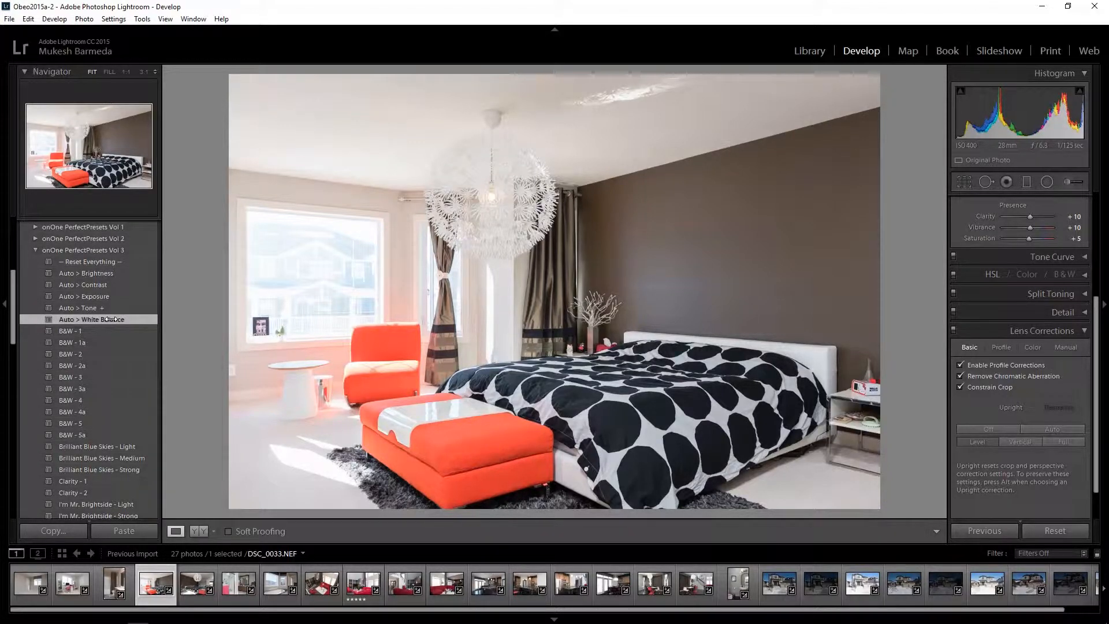
pyautogui.scroll(5, 1014, 426)
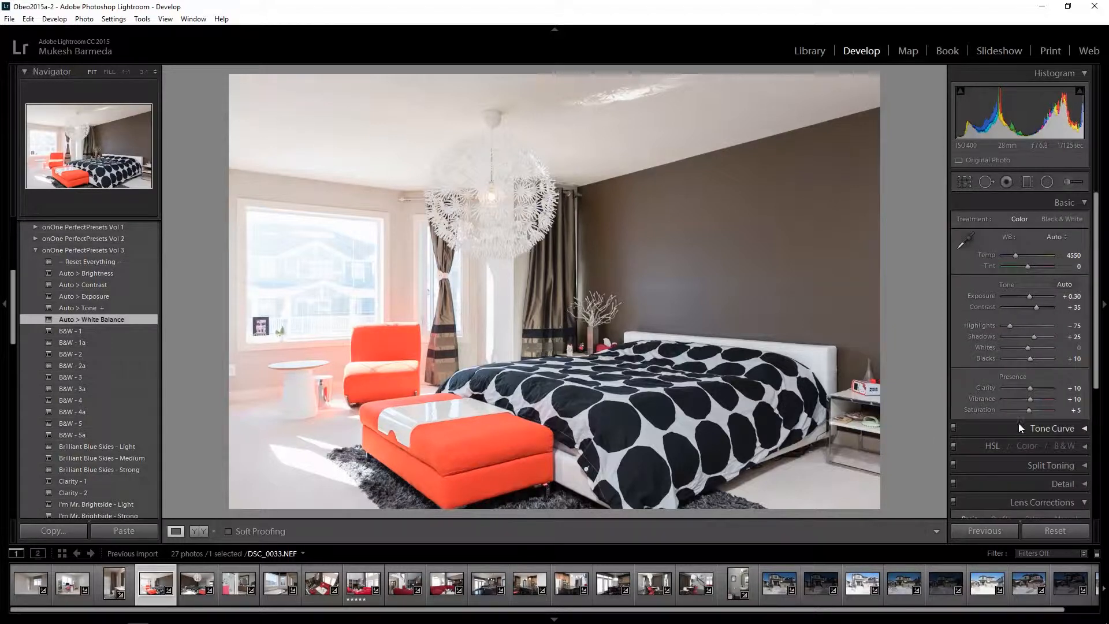
pyautogui.click(139, 307)
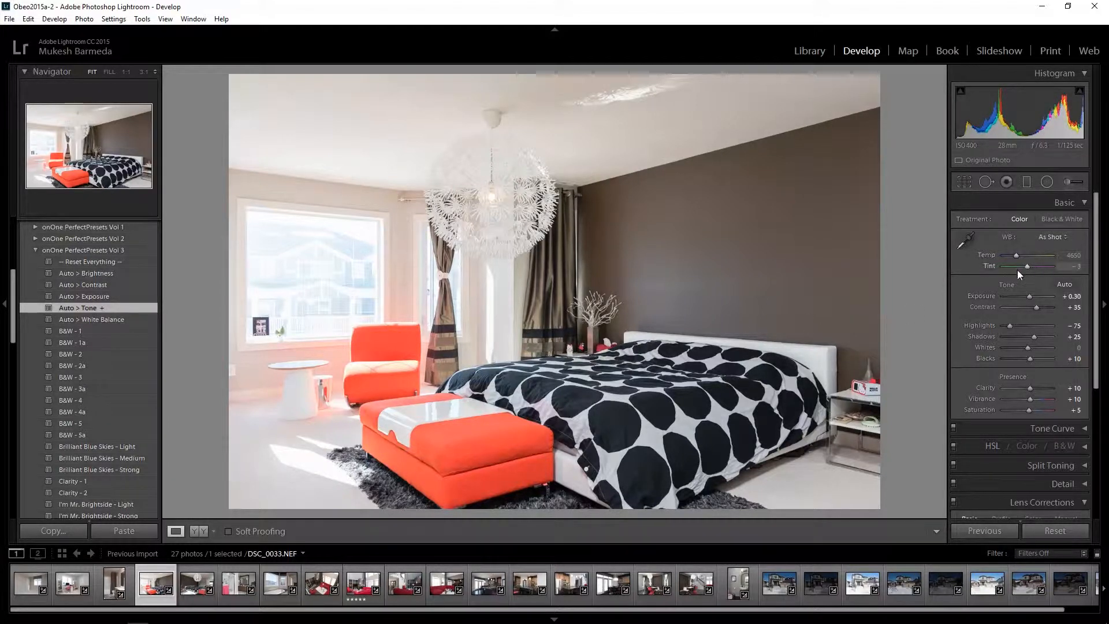
# Sample the white balance from the bed's white headboard and set the colour temperature to 4900
pyautogui.click(963, 238)
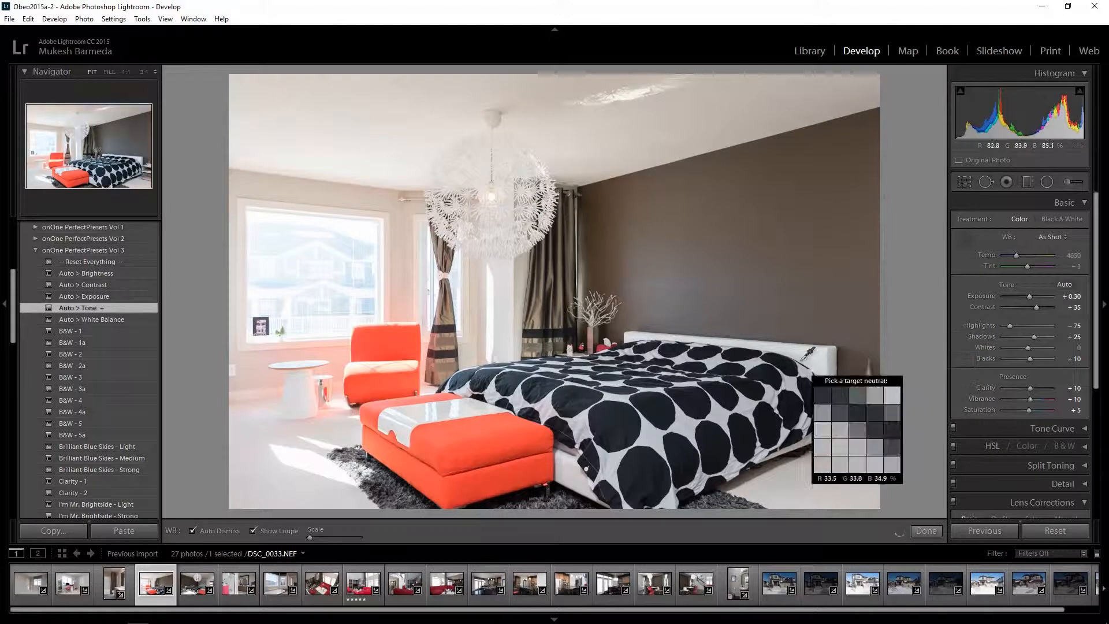
pyautogui.click(817, 352)
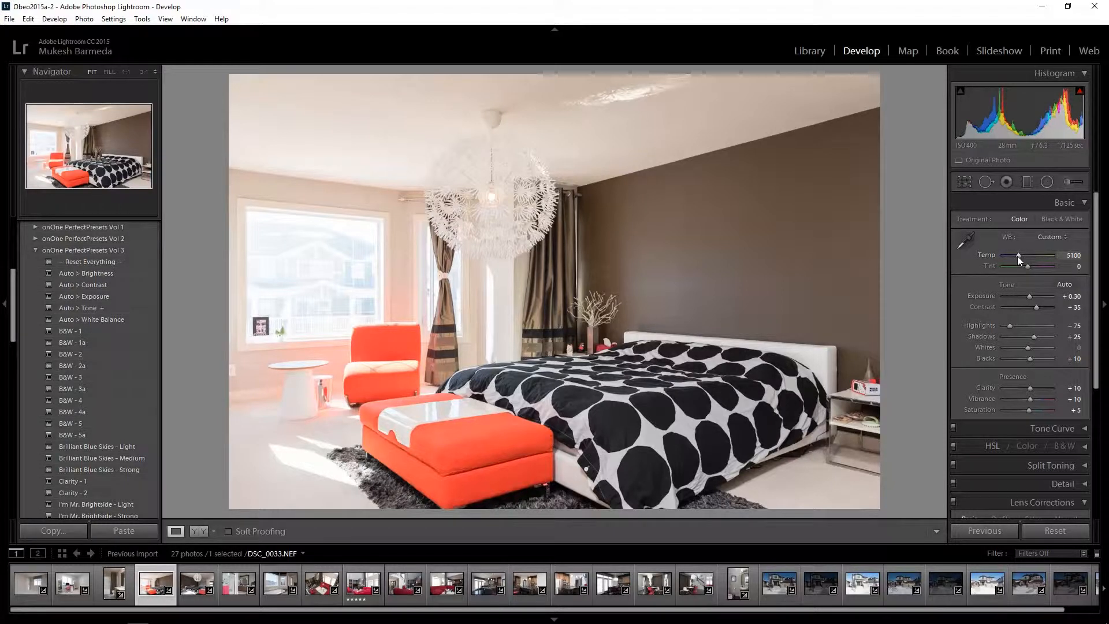
pyautogui.click(1075, 255)
pyautogui.write('4900')
pyautogui.press('Return')
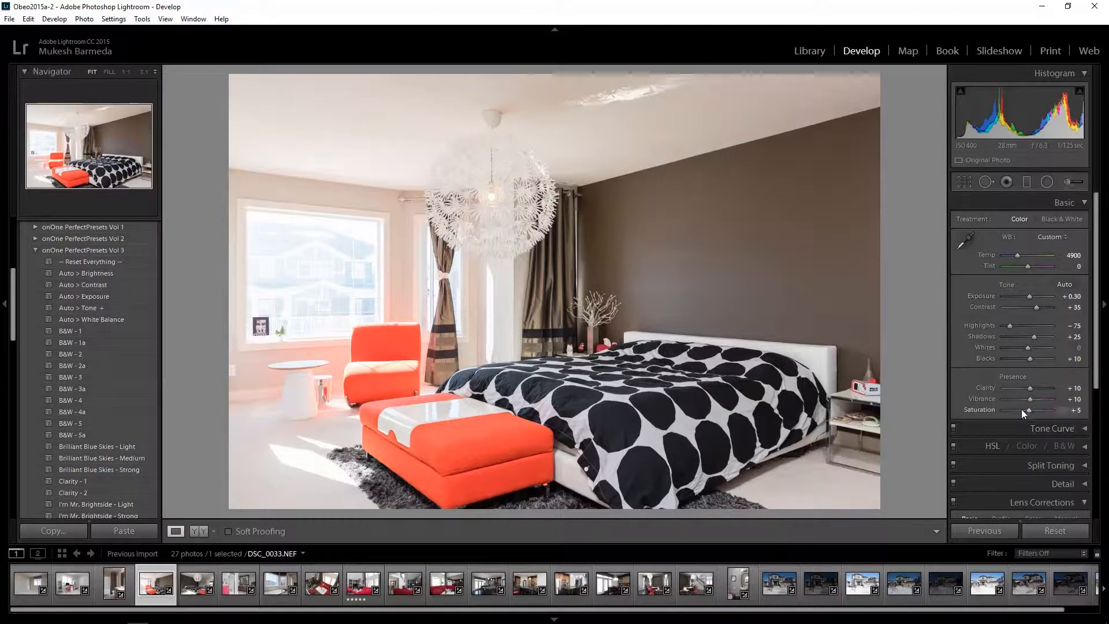
# Set the bedroom photo's Highlights to −40
pyautogui.moveTo(996, 327); pyautogui.dragTo(1019, 327)
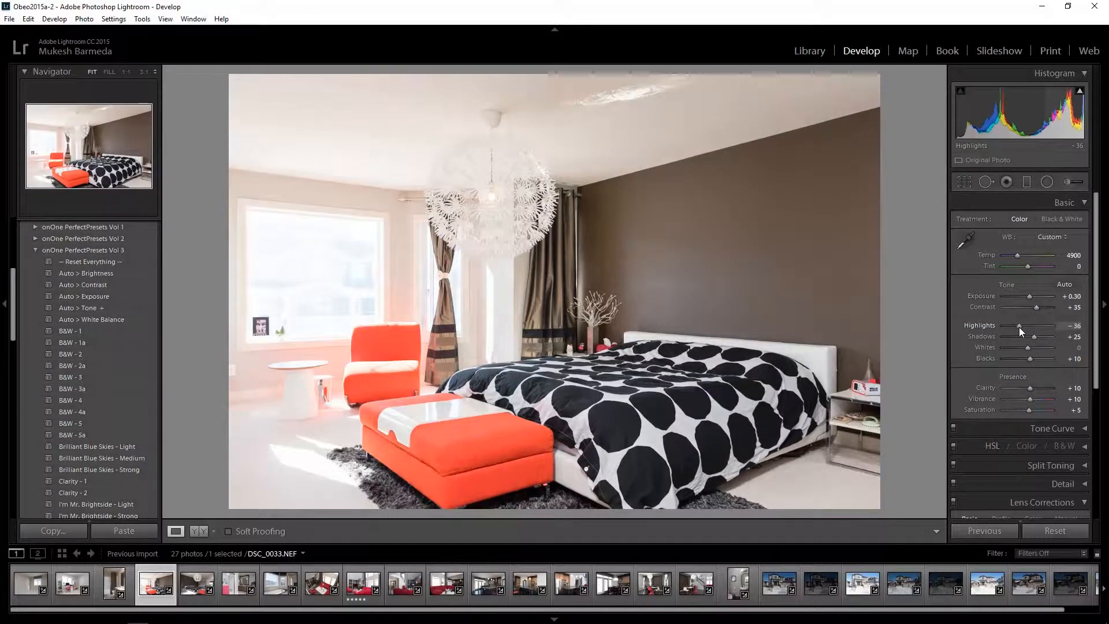
pyautogui.click(1070, 327)
pyautogui.write('30')
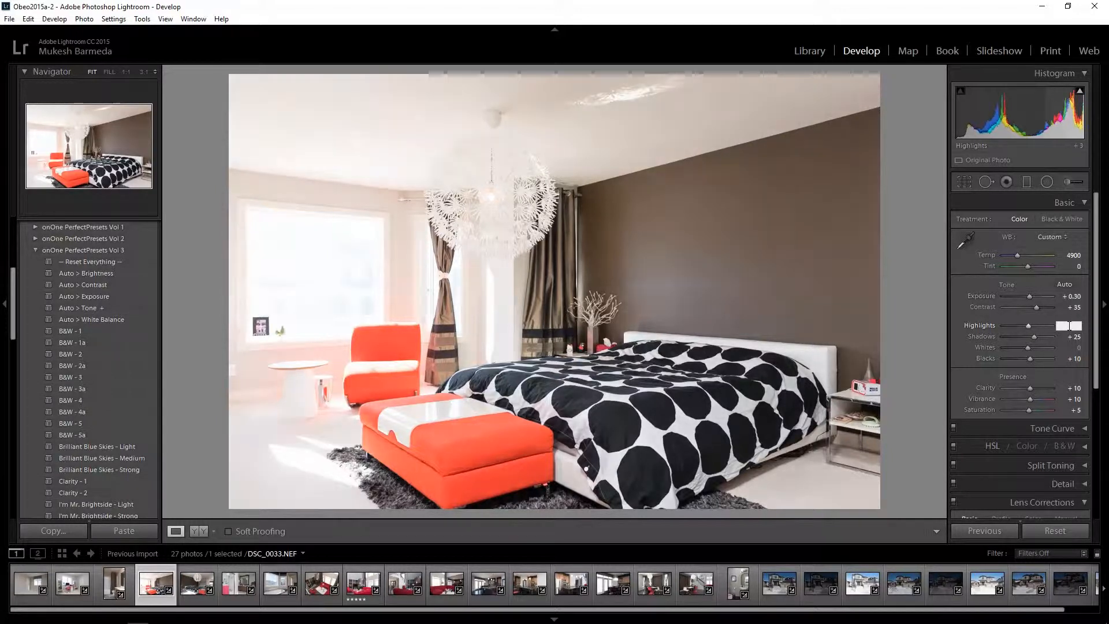
pyautogui.press('Return')
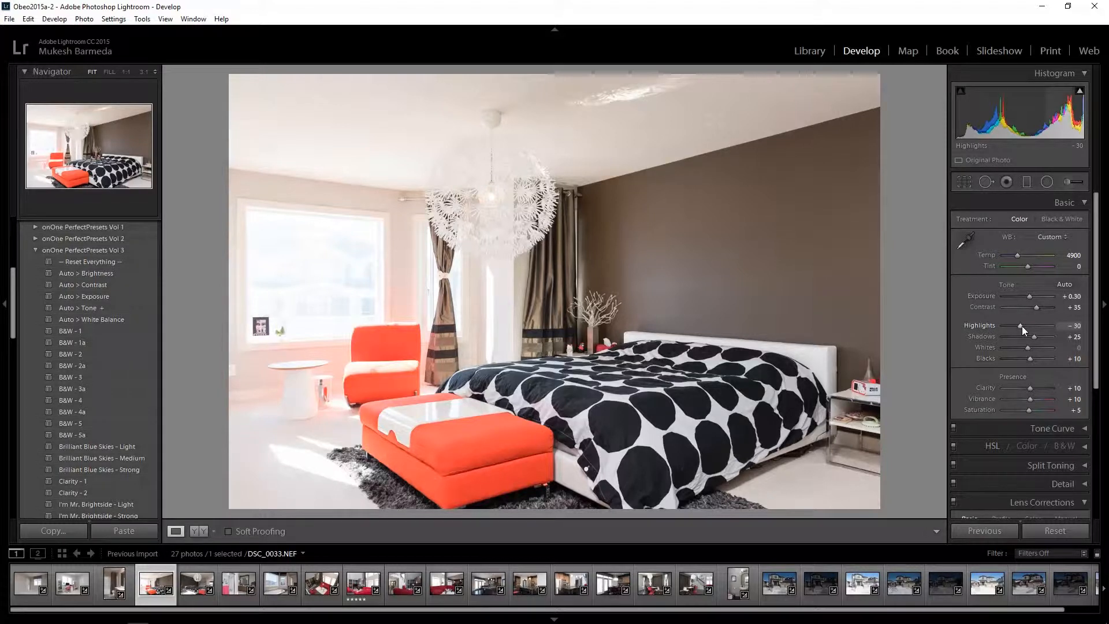
pyautogui.press('Down')
pyautogui.press('Down')
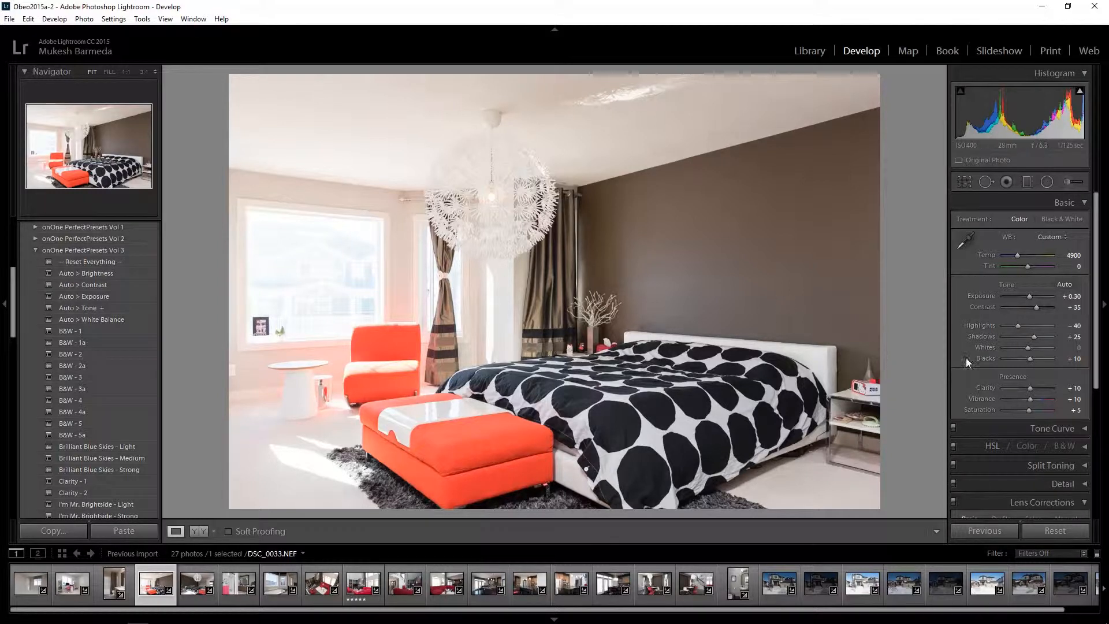
# Set the bedroom photo's Exposure to +0.15 and give the photo a five-star rating
pyautogui.moveTo(1078, 99)
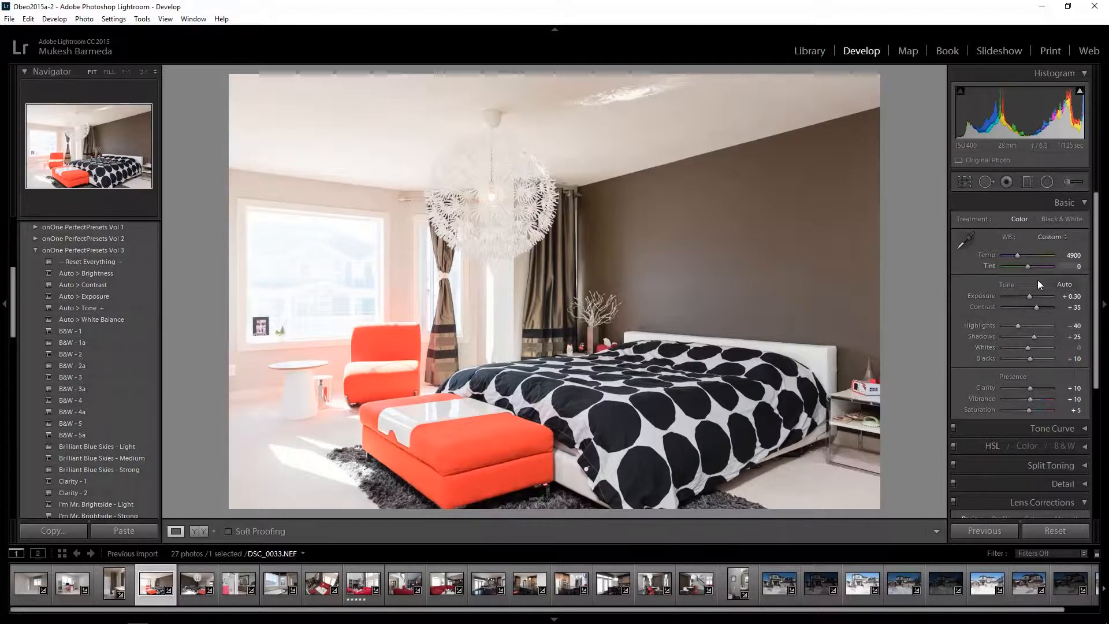
pyautogui.click(1072, 297)
pyautogui.write('.15')
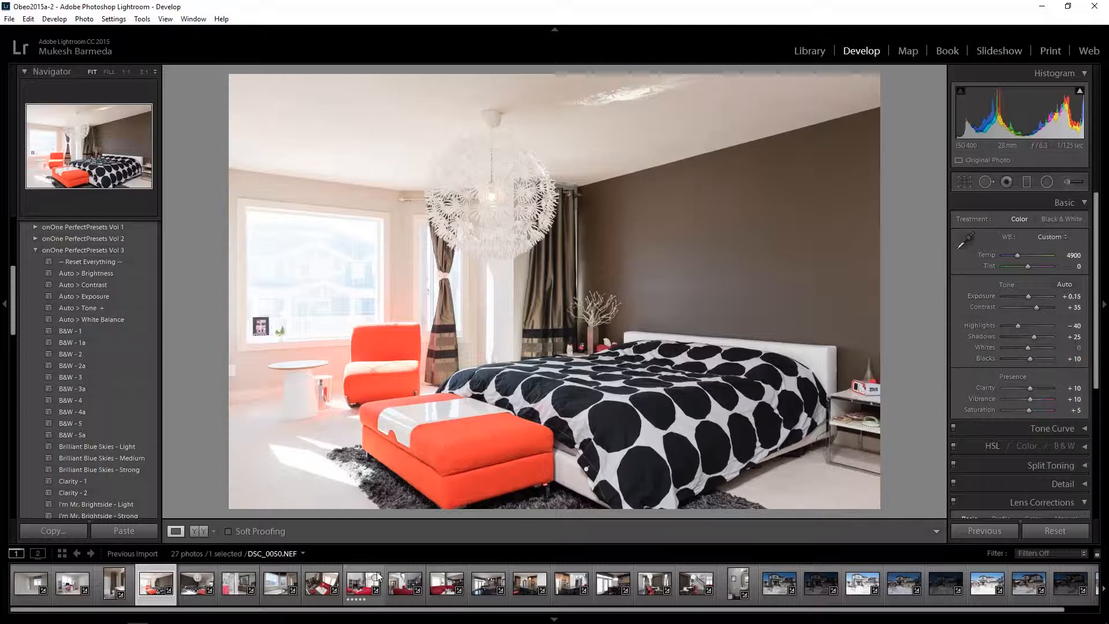
pyautogui.press('5')
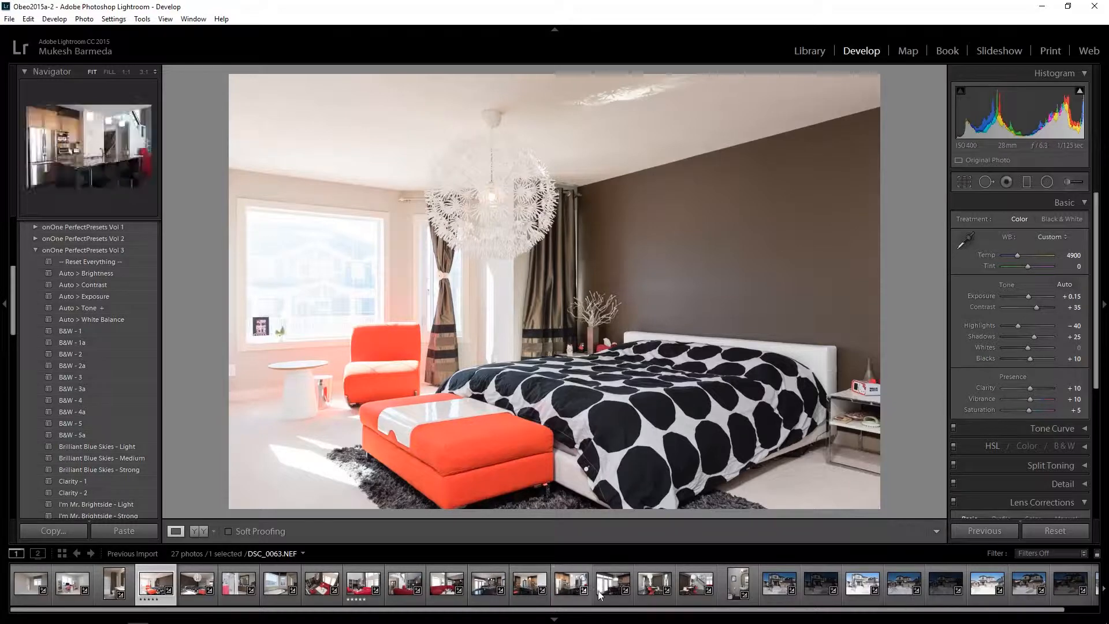
# Open the kitchen photo DSC_0063.NEF and apply the Corrections user preset to it
pyautogui.click(568, 591)
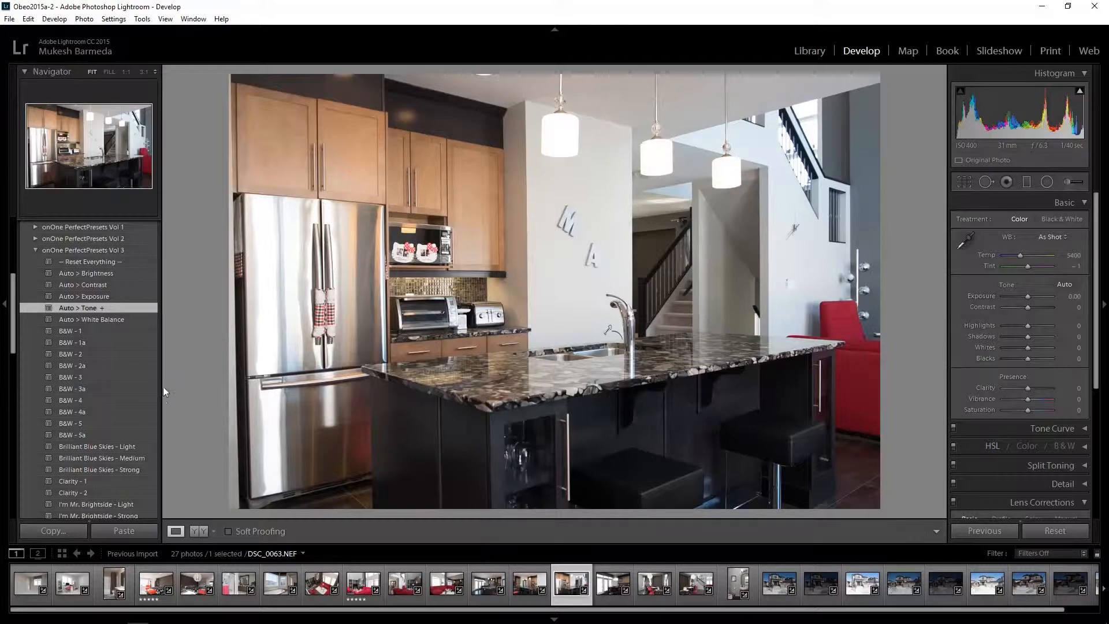
pyautogui.scroll(-10, 107, 411)
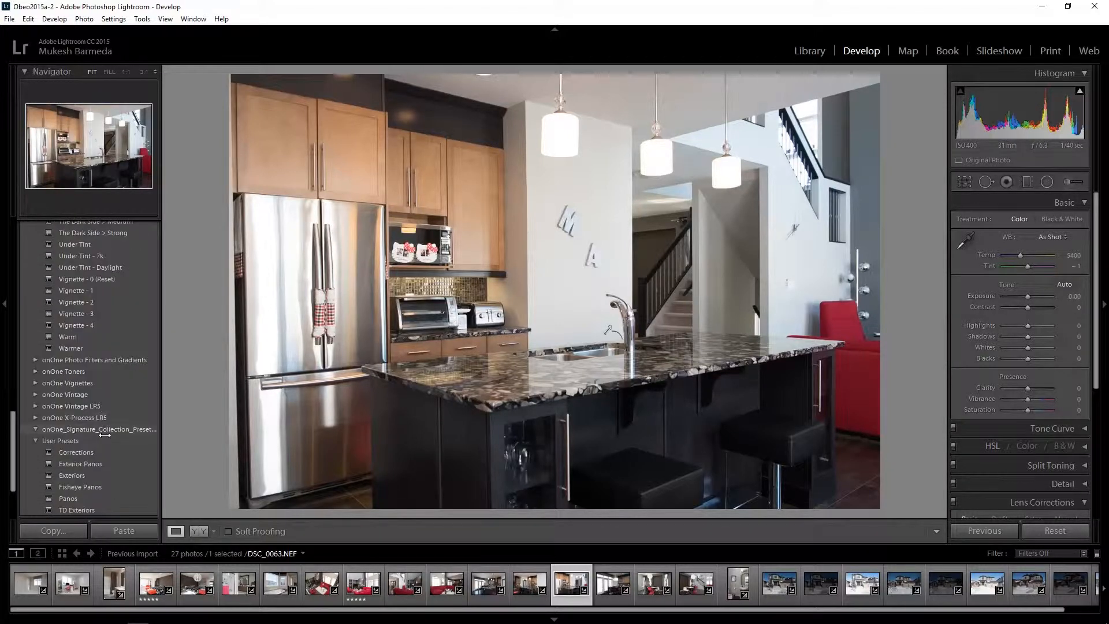
pyautogui.click(103, 454)
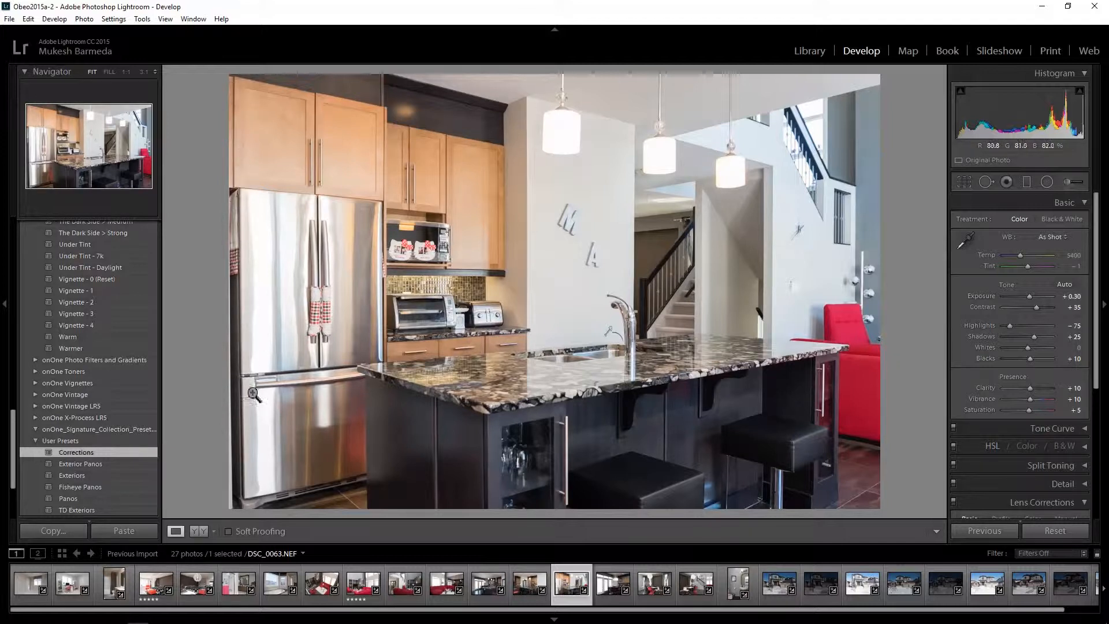
# Compare the Vertical, Auto and Level Upright corrections on the kitchen photo and settle on Vertical
pyautogui.scroll(-3, 997, 453)
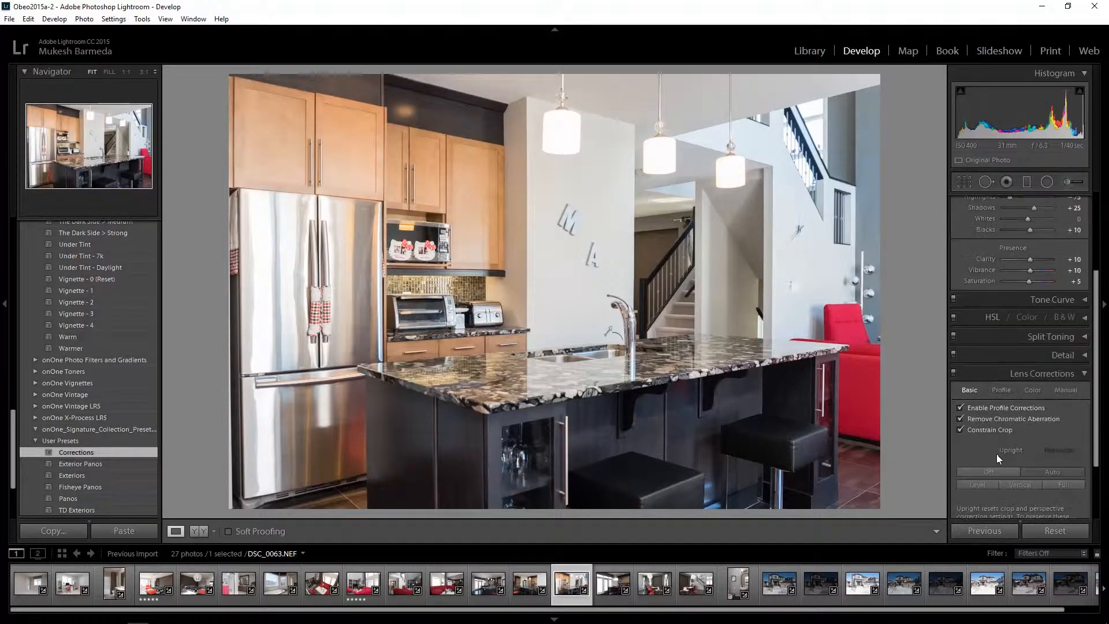
pyautogui.click(1011, 484)
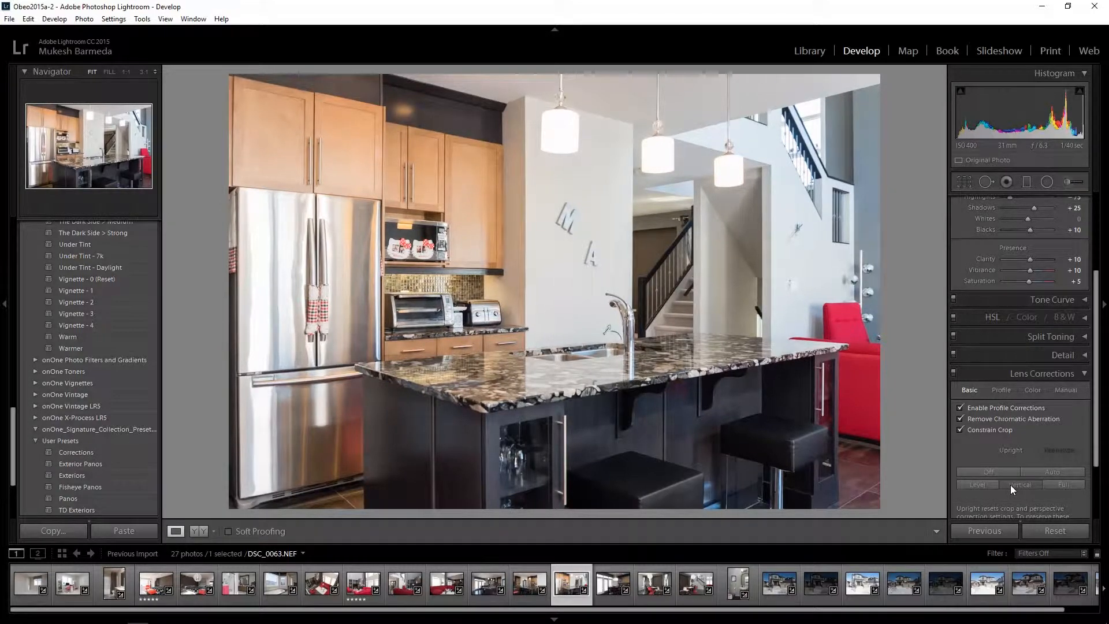
pyautogui.click(1043, 473)
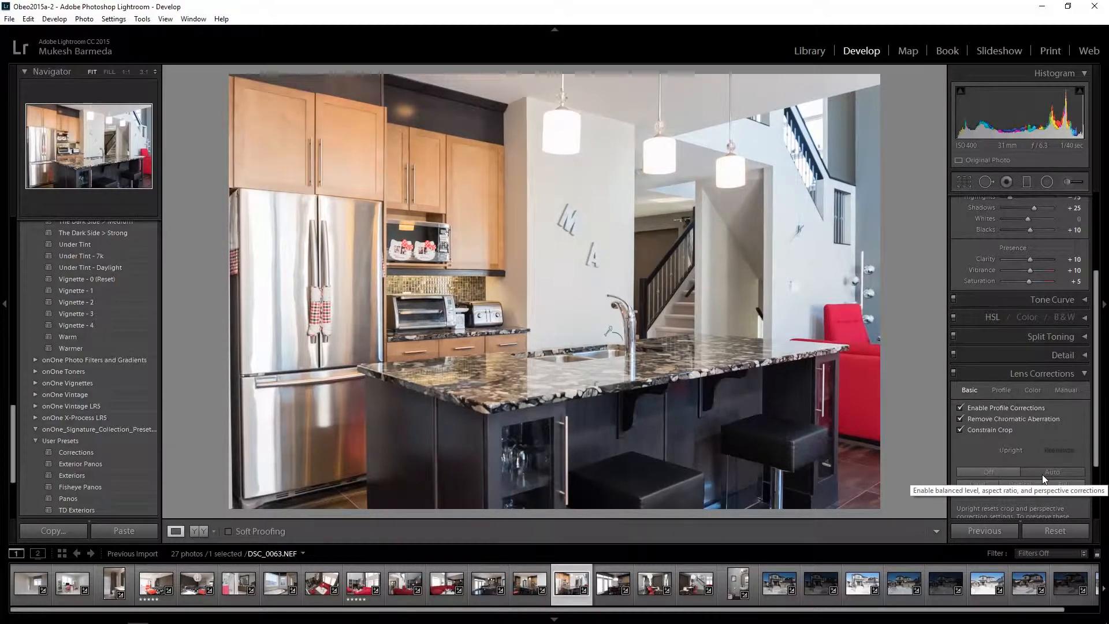
pyautogui.click(1013, 483)
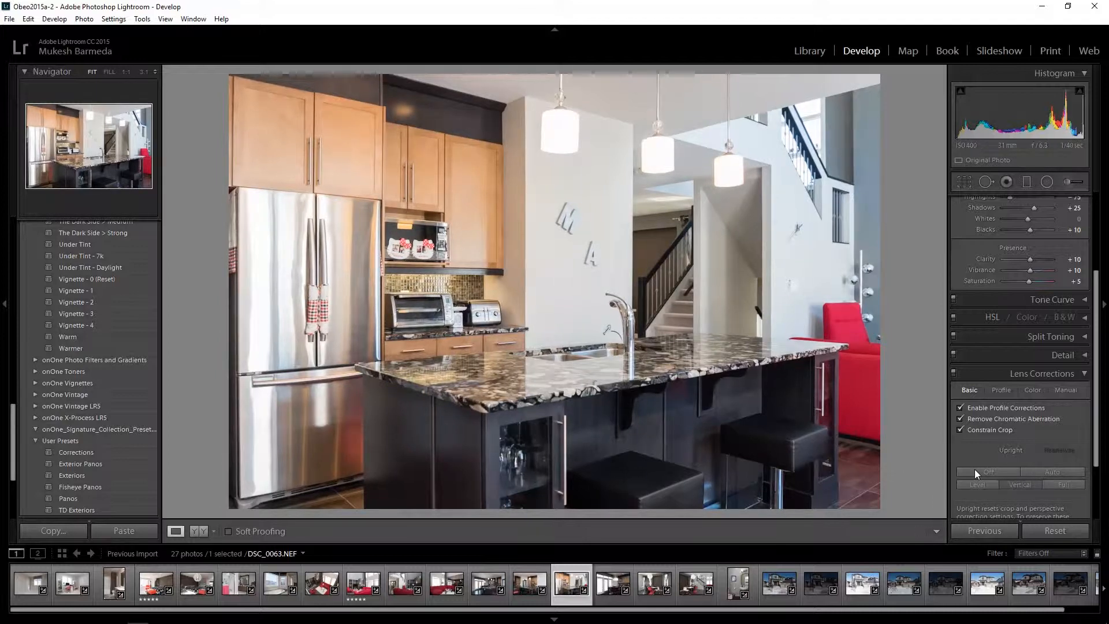
pyautogui.click(976, 484)
pyautogui.click(1030, 487)
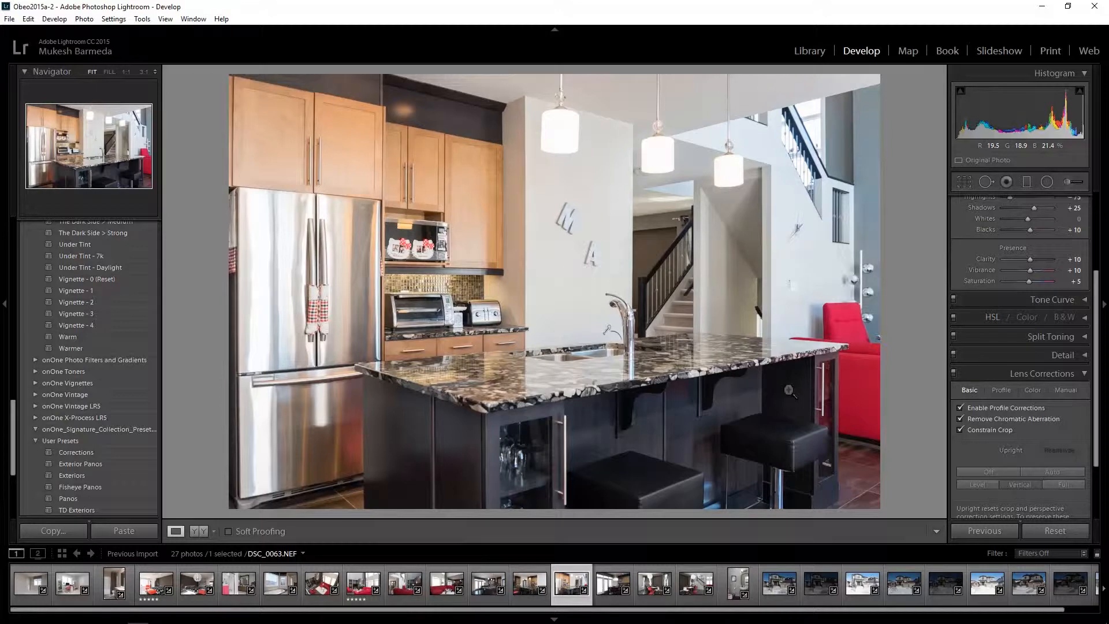
# Give the kitchen photo a five-star rating
pyautogui.press('5')
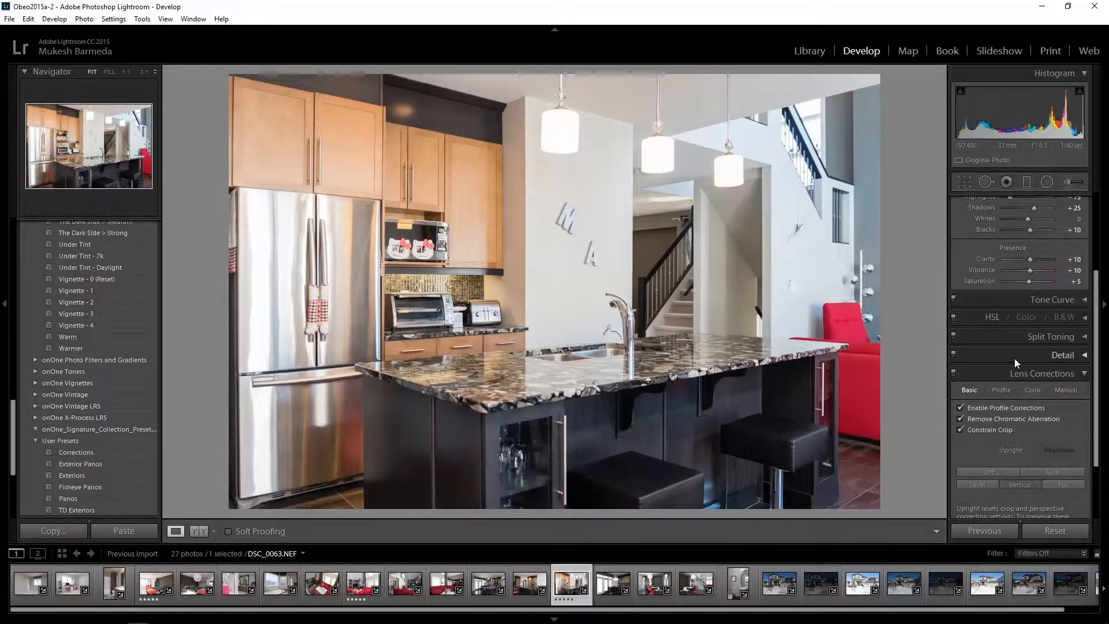
pyautogui.scroll(2, 1014, 358)
pyautogui.scroll(2, 1014, 359)
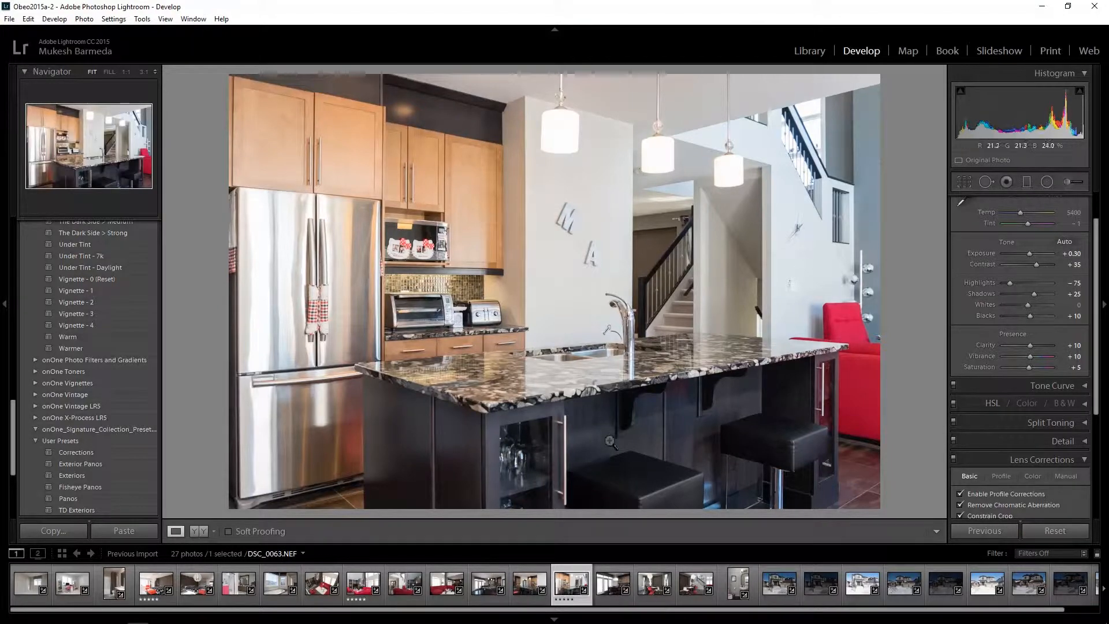
pyautogui.press('5')
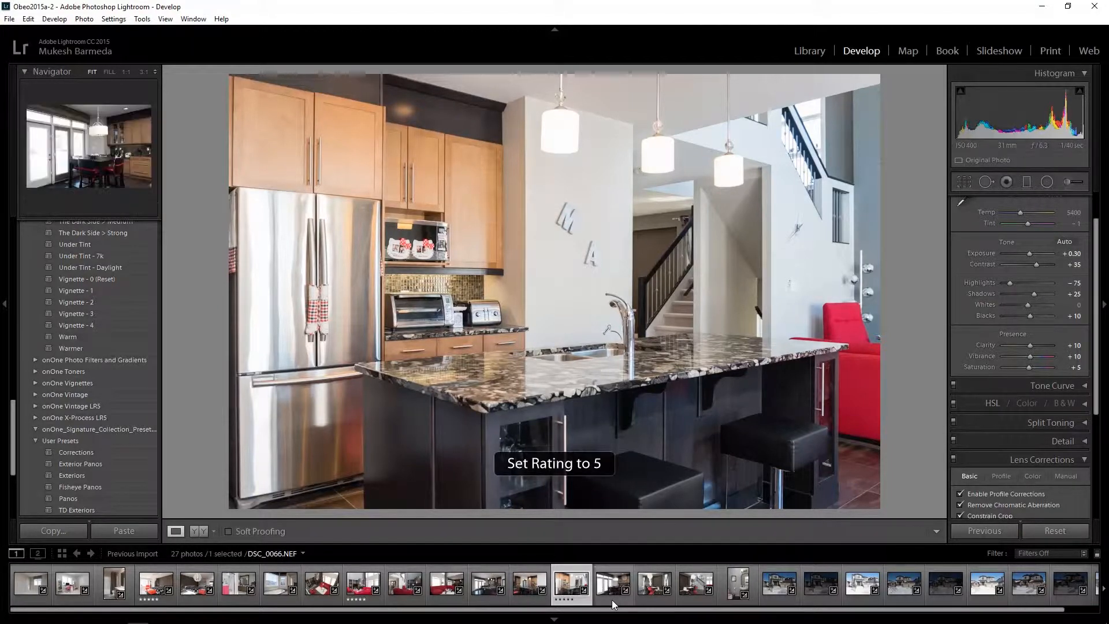
# Open the dining area photo DSC_0066.NEF and apply the Corrections user preset to it
pyautogui.click(612, 584)
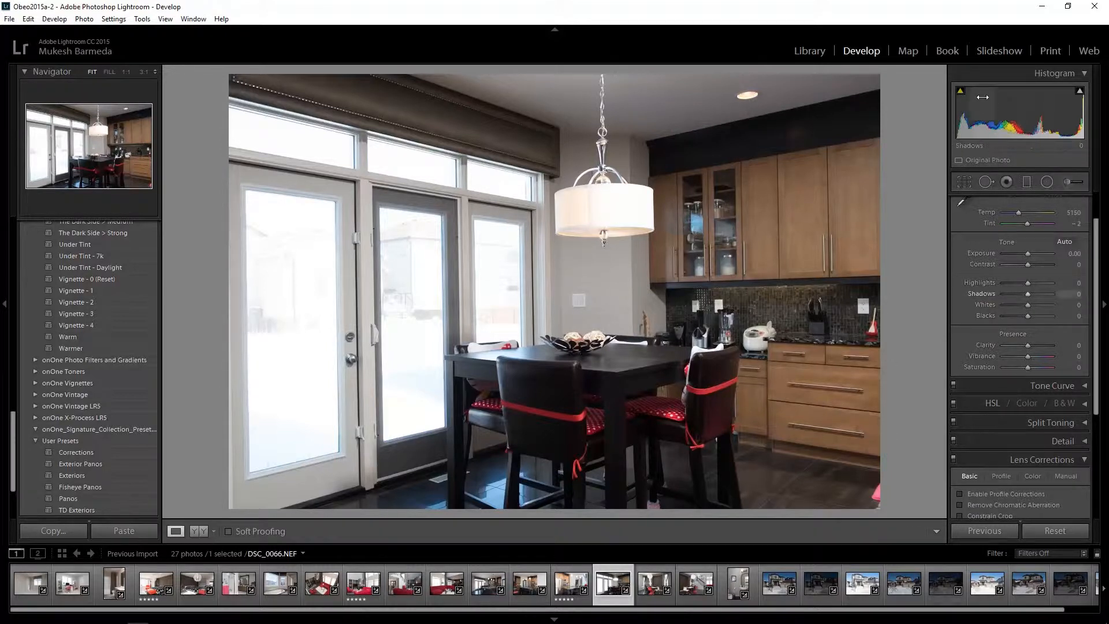
pyautogui.moveTo(1079, 93)
pyautogui.moveTo(118, 451)
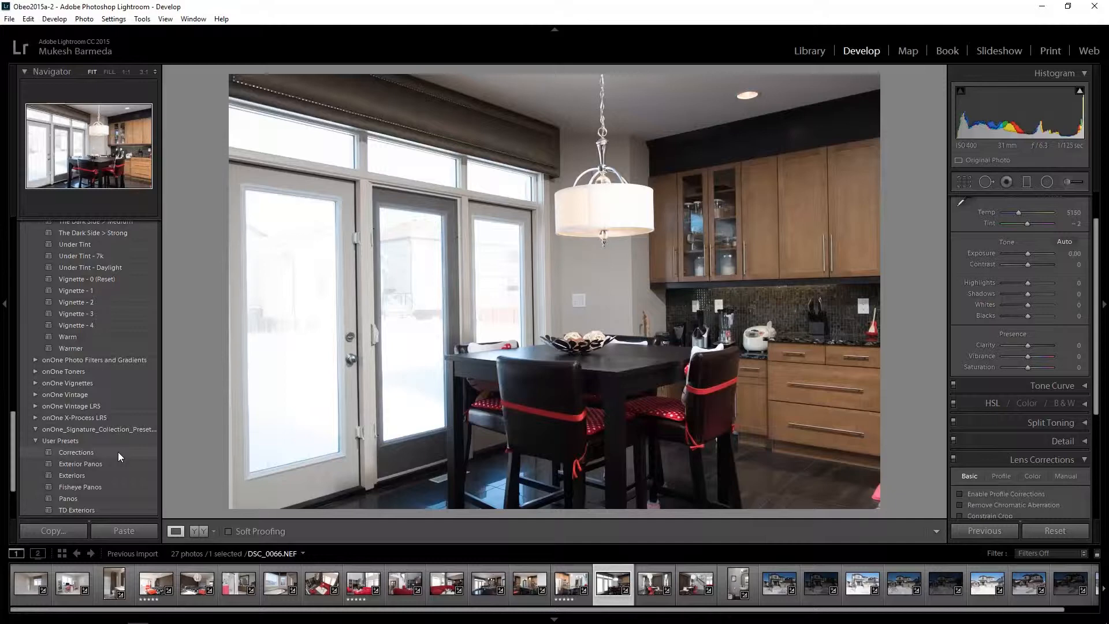
pyautogui.click(118, 452)
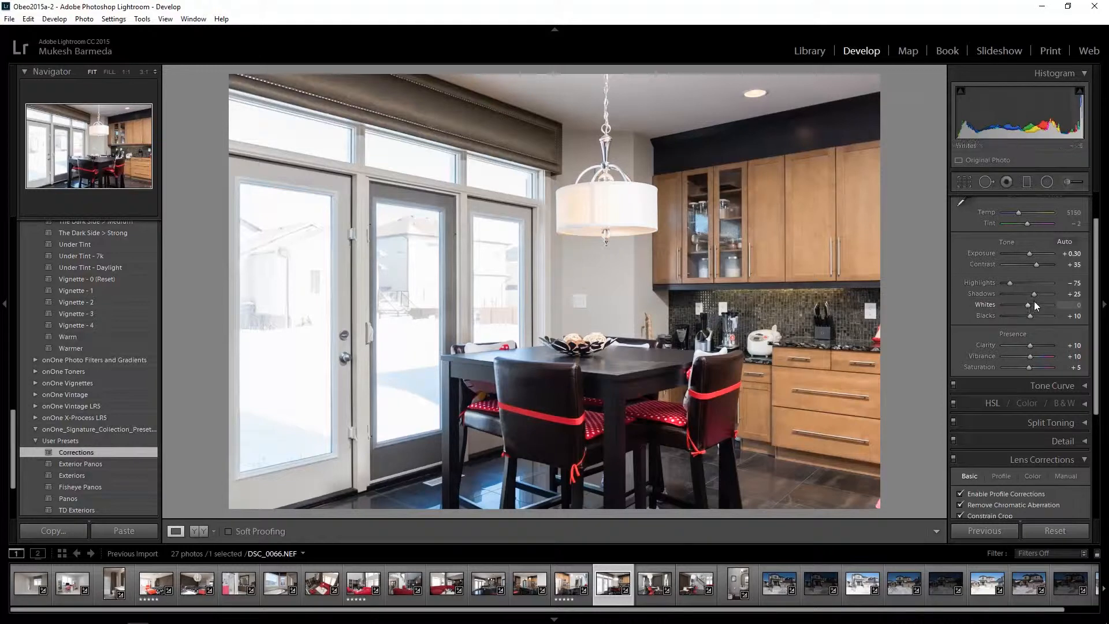
# Adjust the dining photo's tone with Shadows at +40, Highlights at −100 and Contrast at +35
pyautogui.scroll(2, 1034, 293)
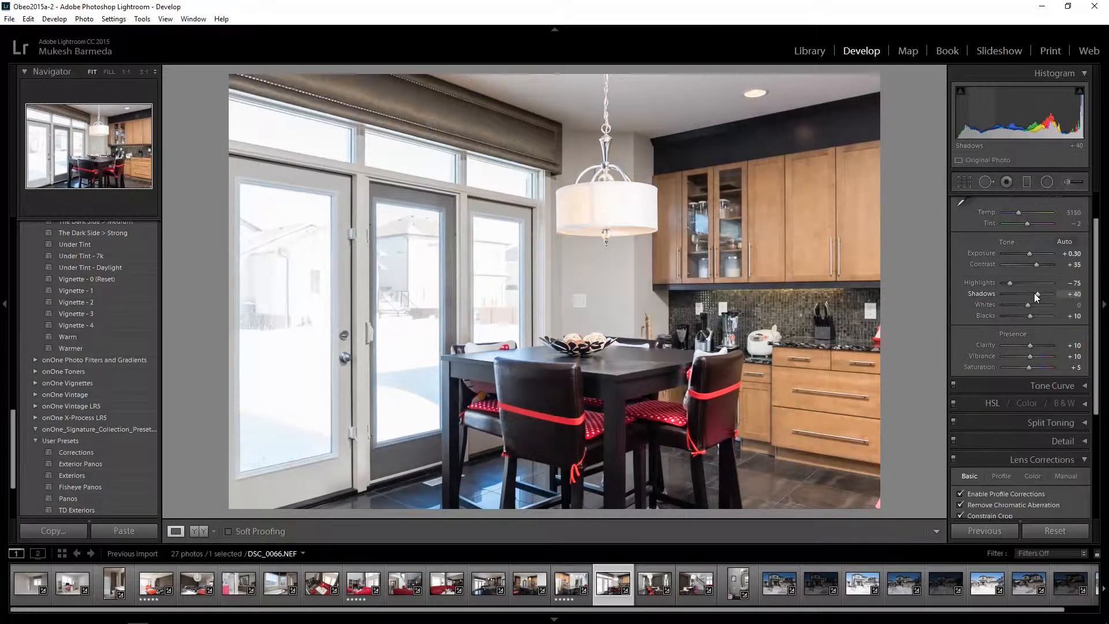
pyautogui.moveTo(1008, 283); pyautogui.dragTo(991, 285)
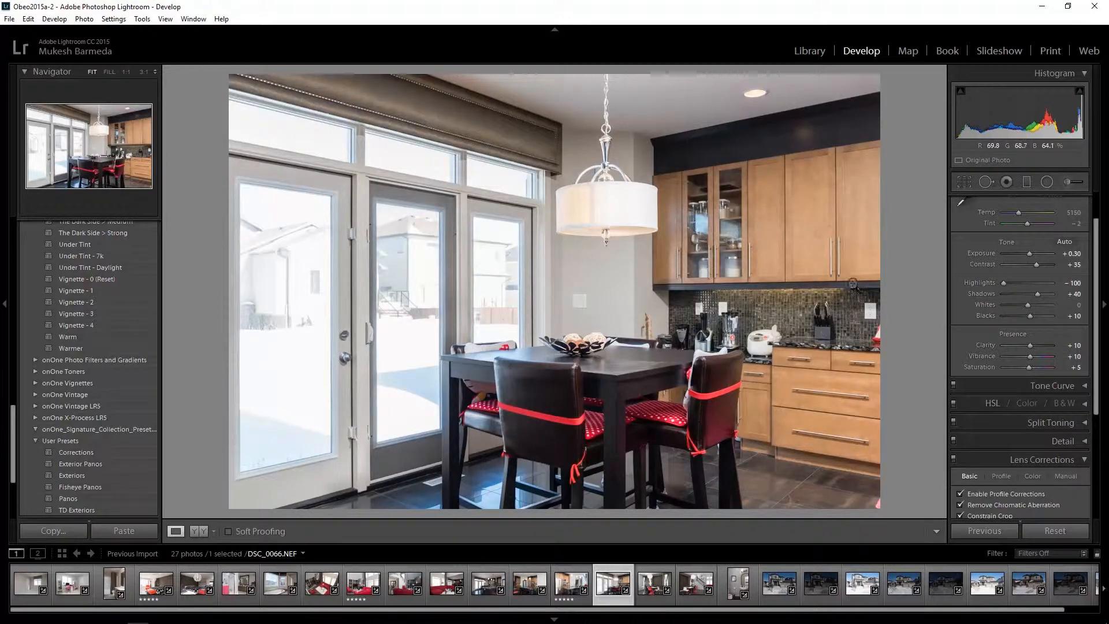
pyautogui.doubleClick(1035, 264)
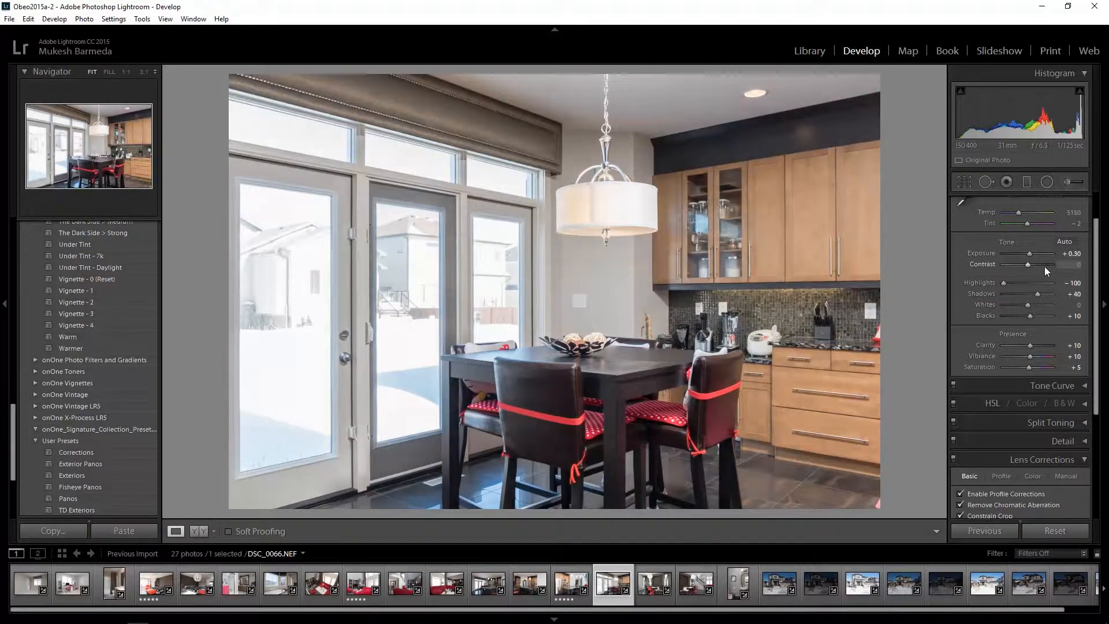
pyautogui.moveTo(1028, 264)
pyautogui.mouseDown()
pyautogui.moveTo(1053, 267)
pyautogui.moveTo(1036, 265)
pyautogui.mouseUp()
pyautogui.click(1069, 265)
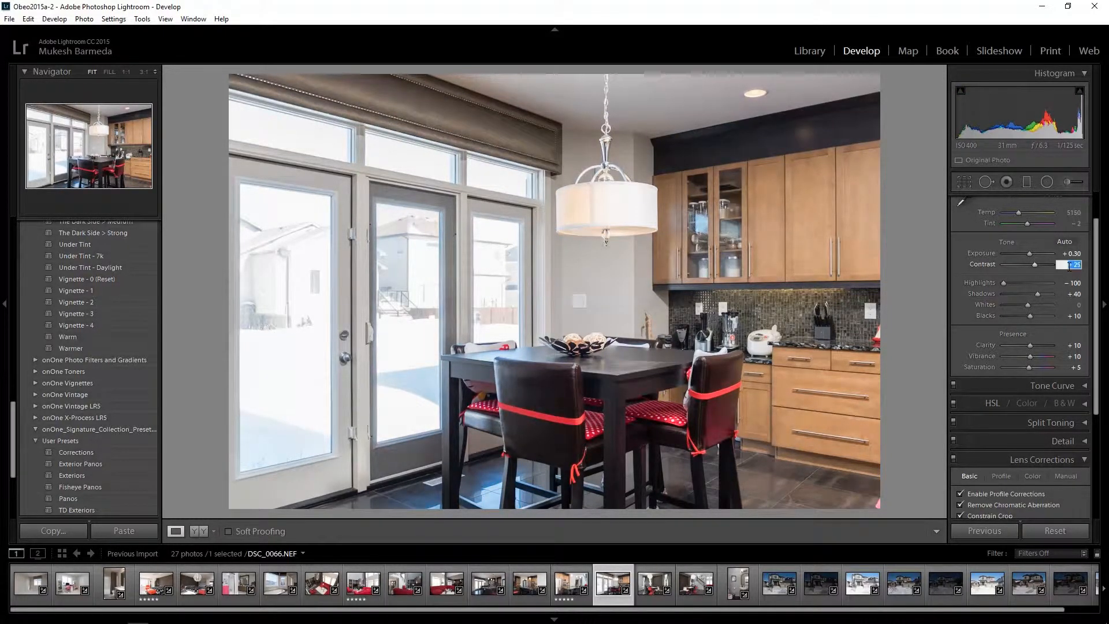
pyautogui.write('35')
pyautogui.press('Tab')
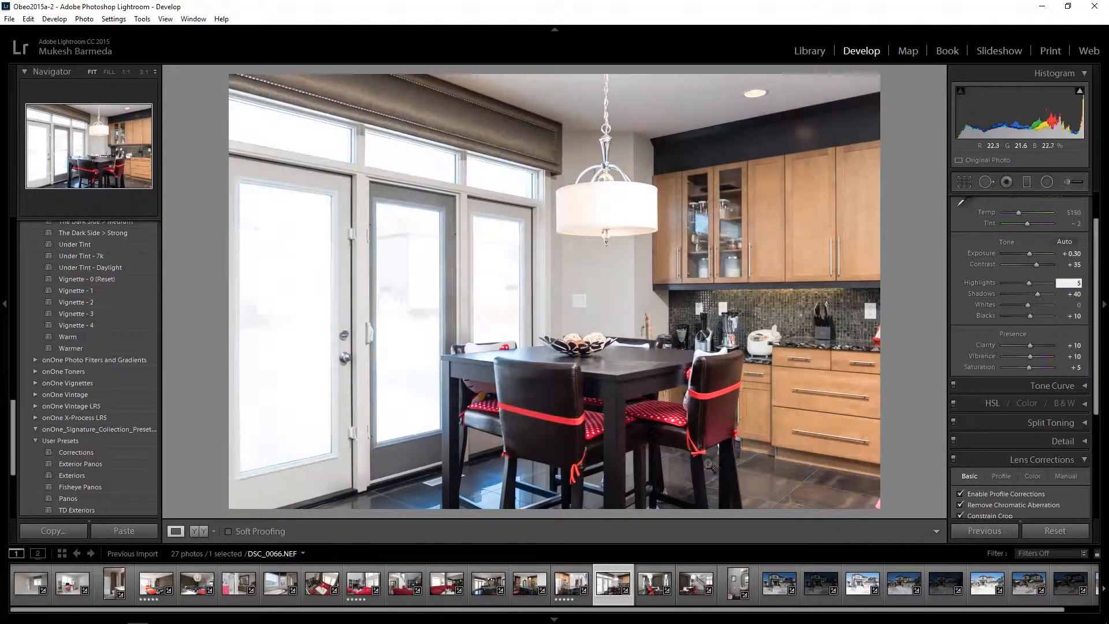
# Merge the three bracketed exterior exposures DSC_0073 to DSC_0075 into an HDR photo with Auto Align, Auto Tone and no deghosting
pyautogui.click(777, 585)
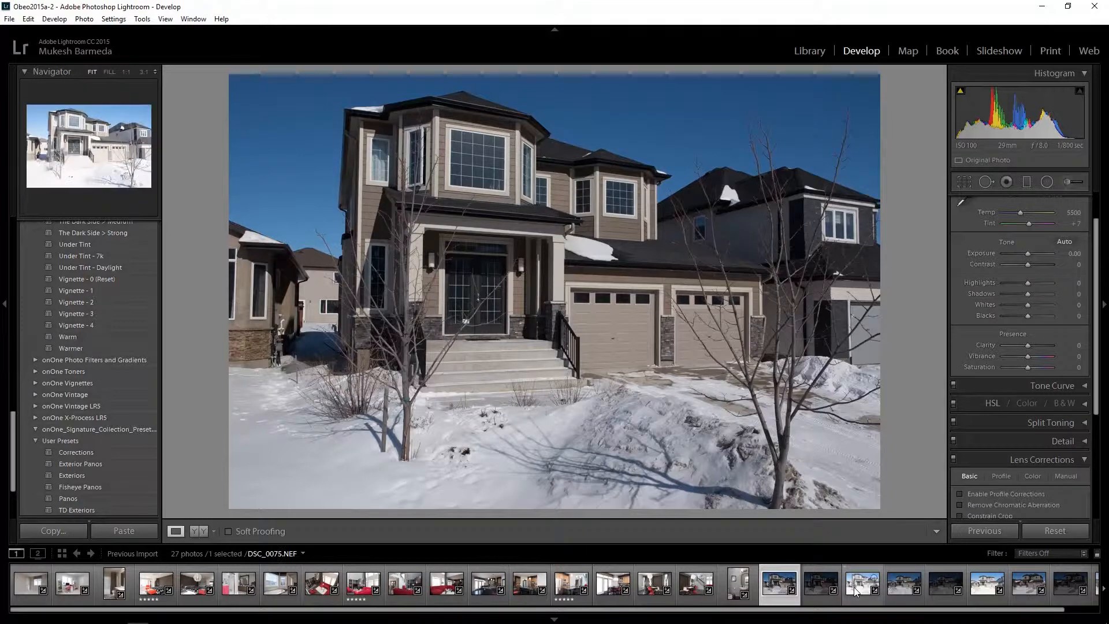
pyautogui.keyDown('shift'); pyautogui.click(857, 592); pyautogui.keyUp('shift')
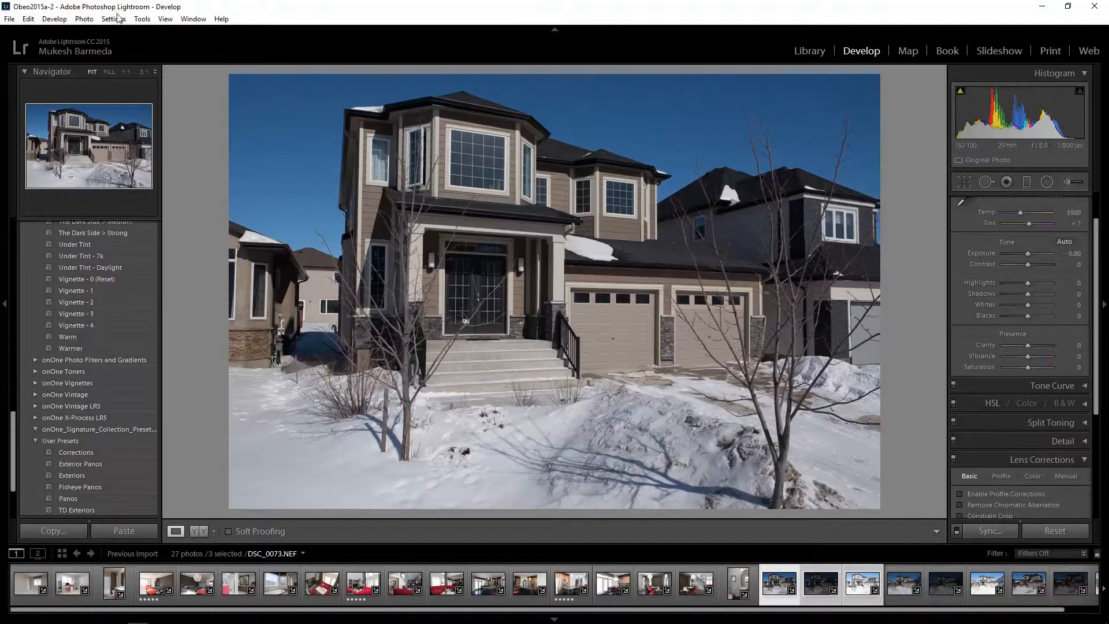
pyautogui.click(26, 19)
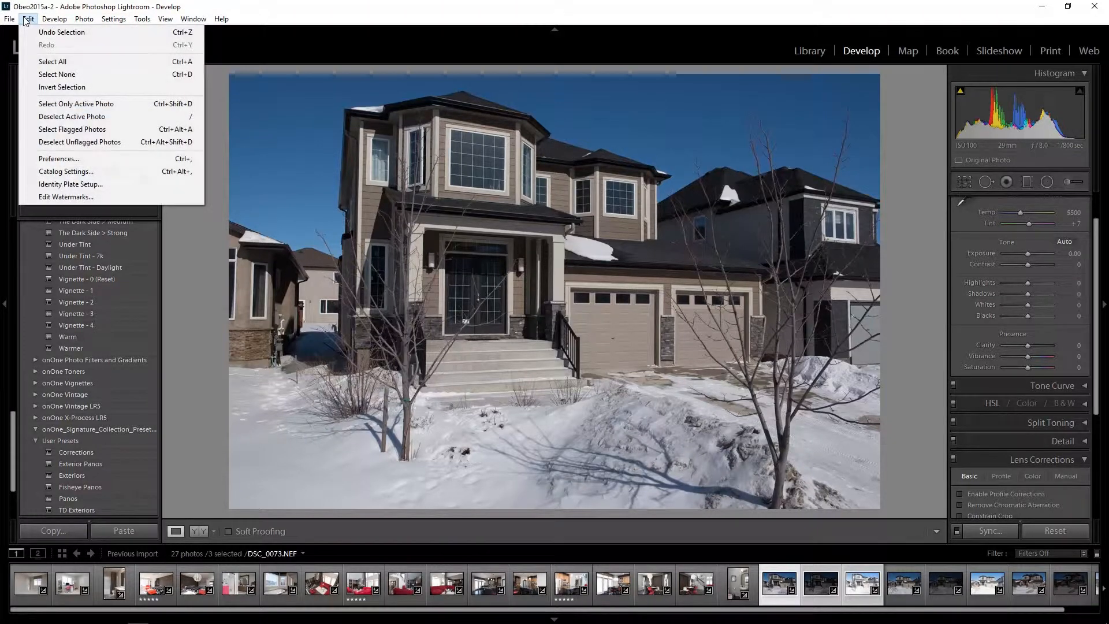
pyautogui.moveTo(7, 19)
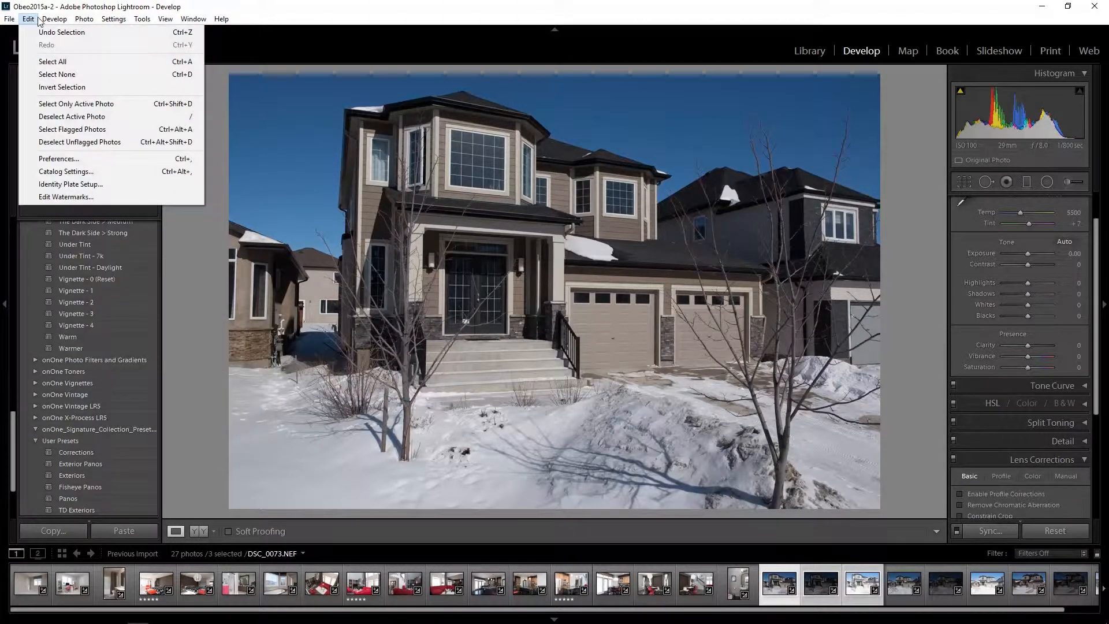
pyautogui.moveTo(78, 22)
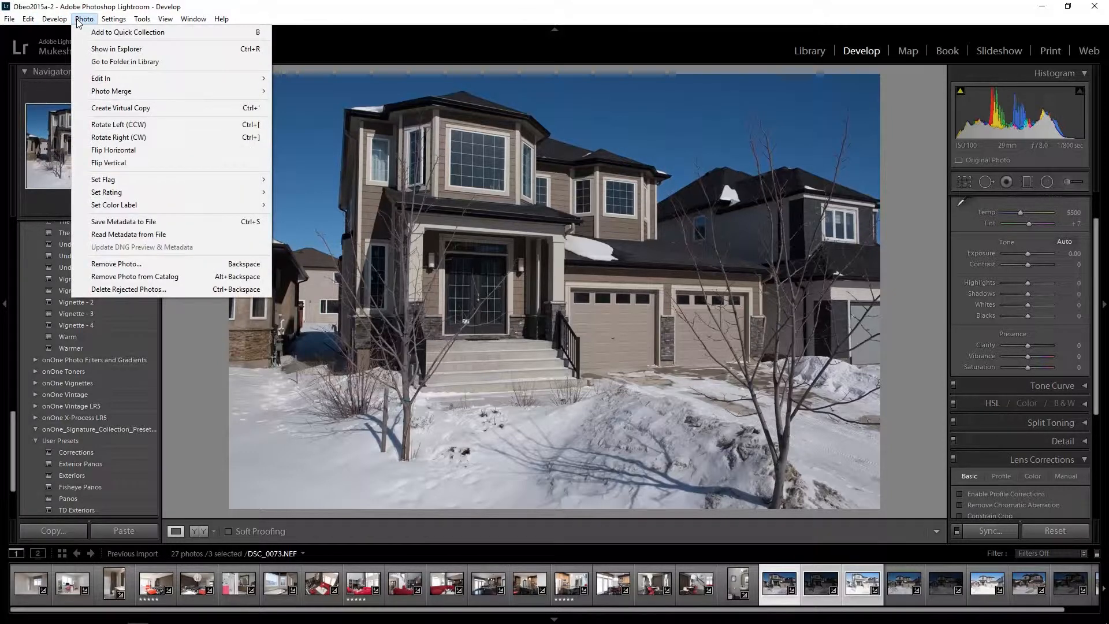
pyautogui.moveTo(114, 91)
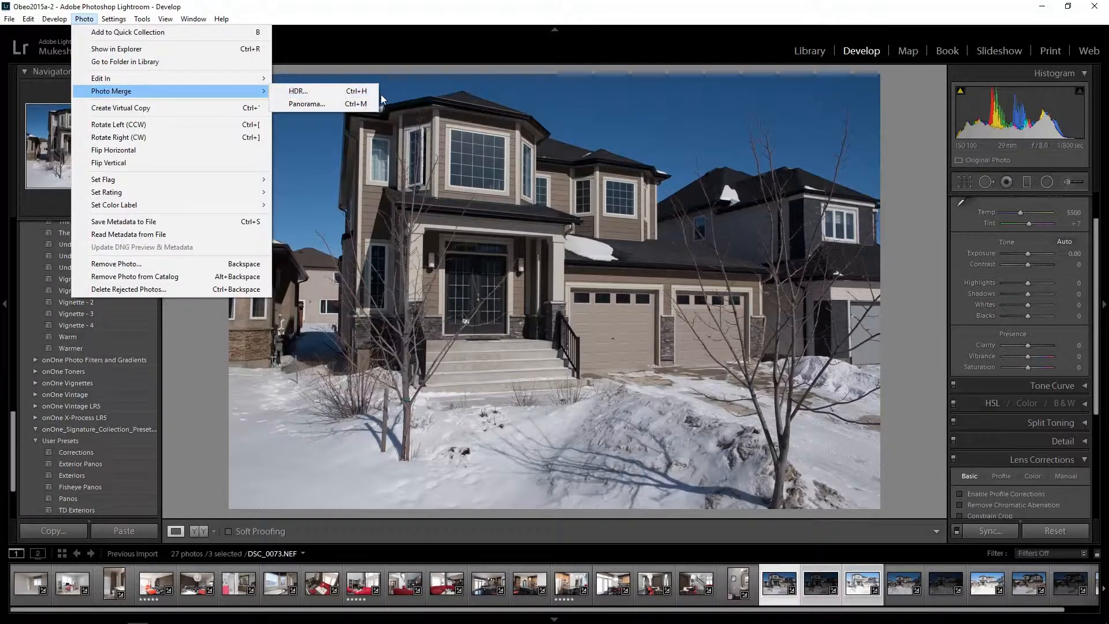
pyautogui.click(349, 94)
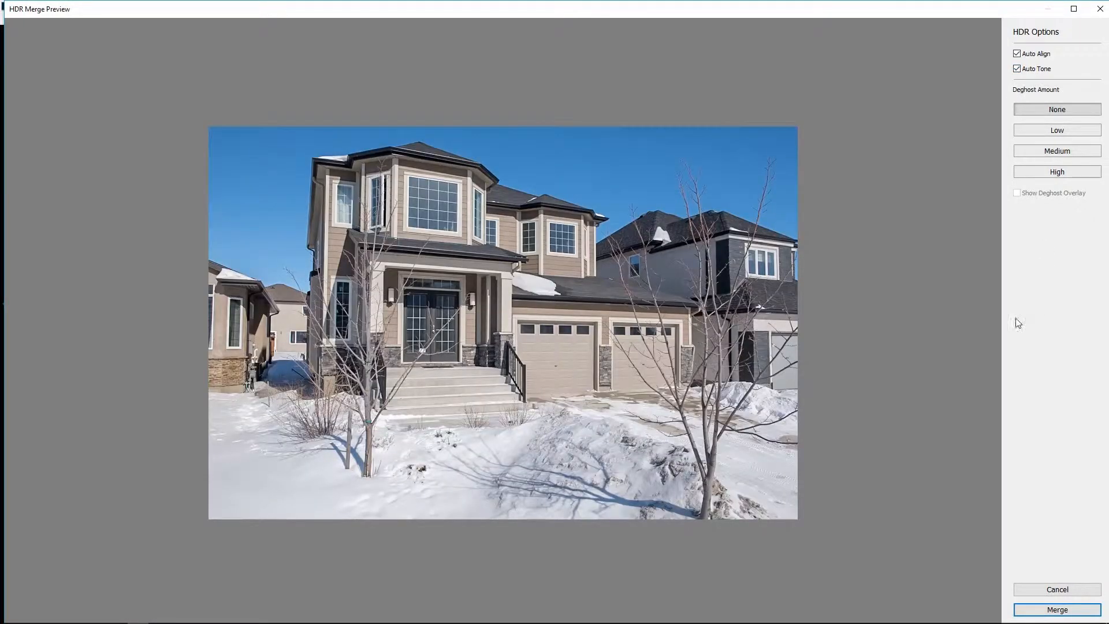
pyautogui.click(1057, 610)
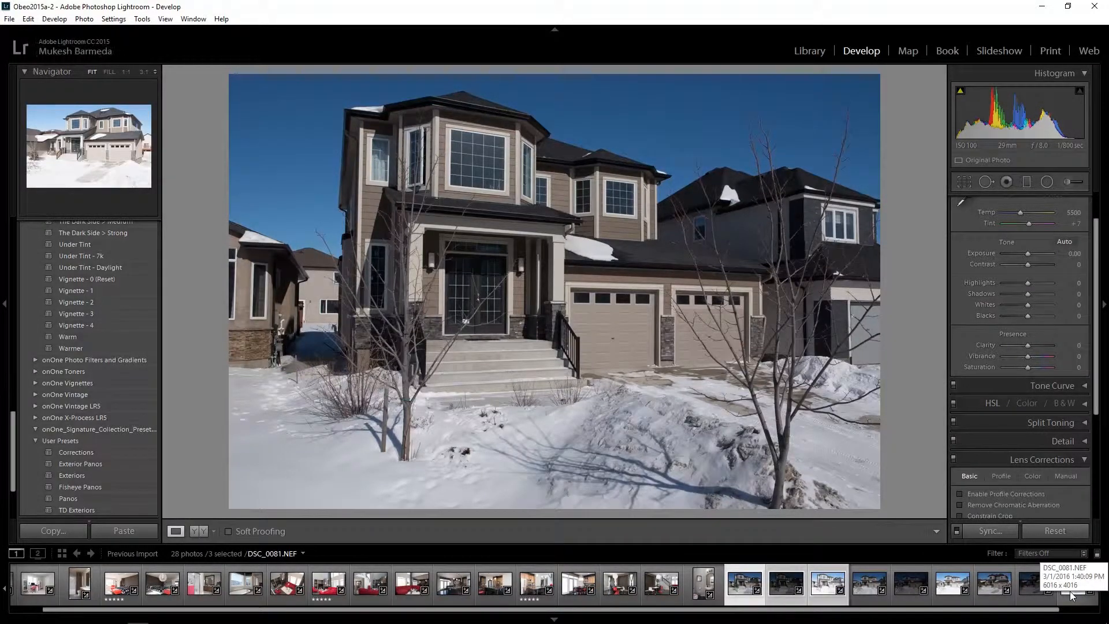
# Open the merged photo DSC_0073-HDR.dng and set its Contrast to +35
pyautogui.click(1076, 587)
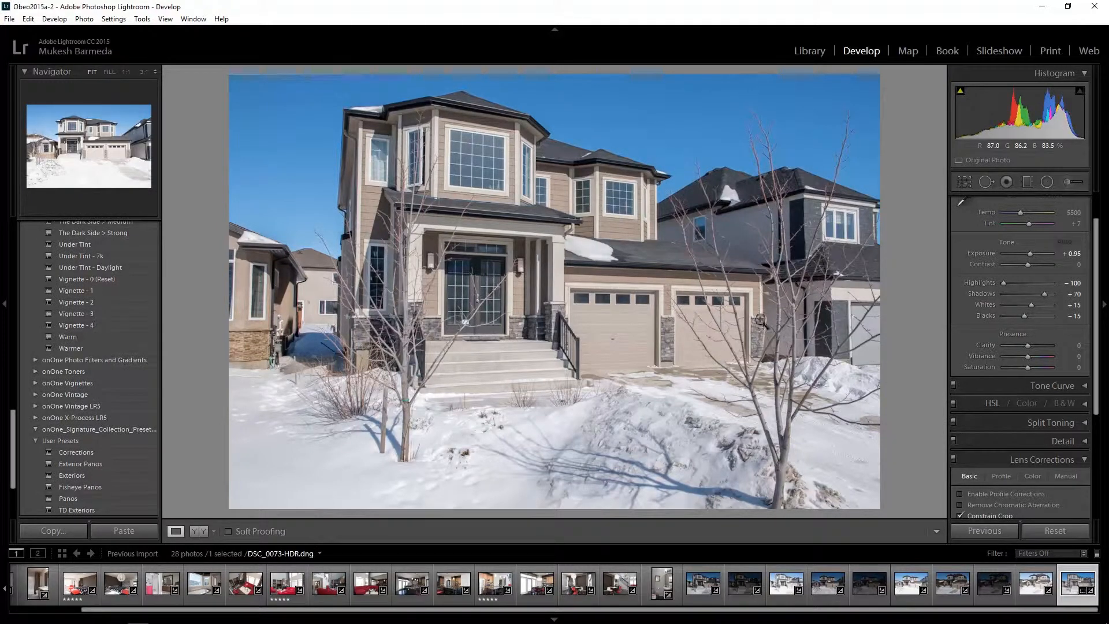
pyautogui.click(1073, 266)
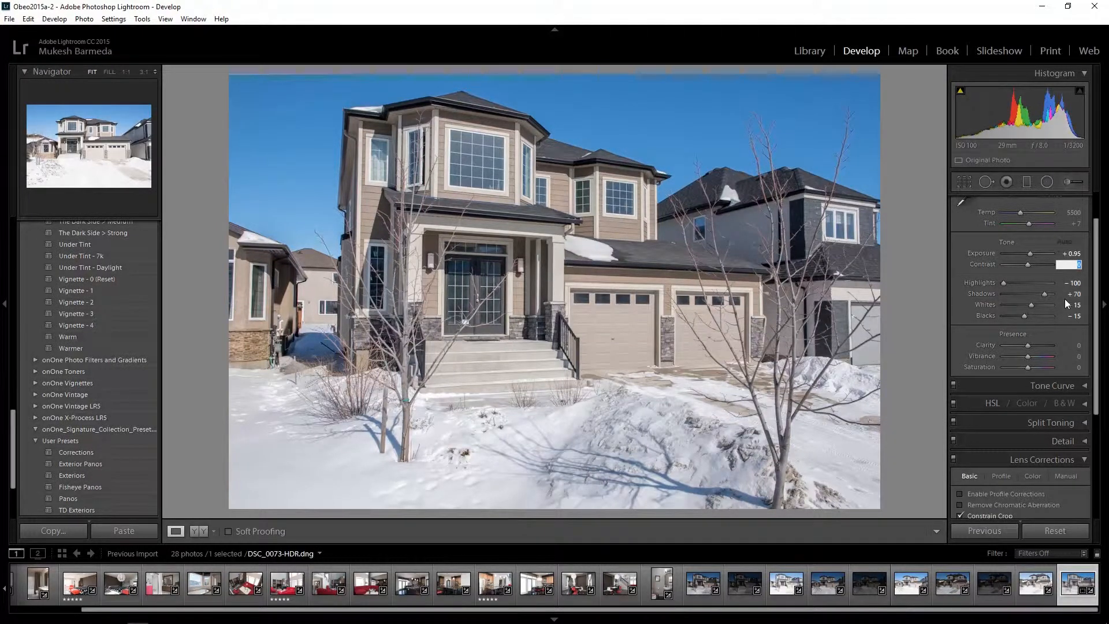
pyautogui.write('35')
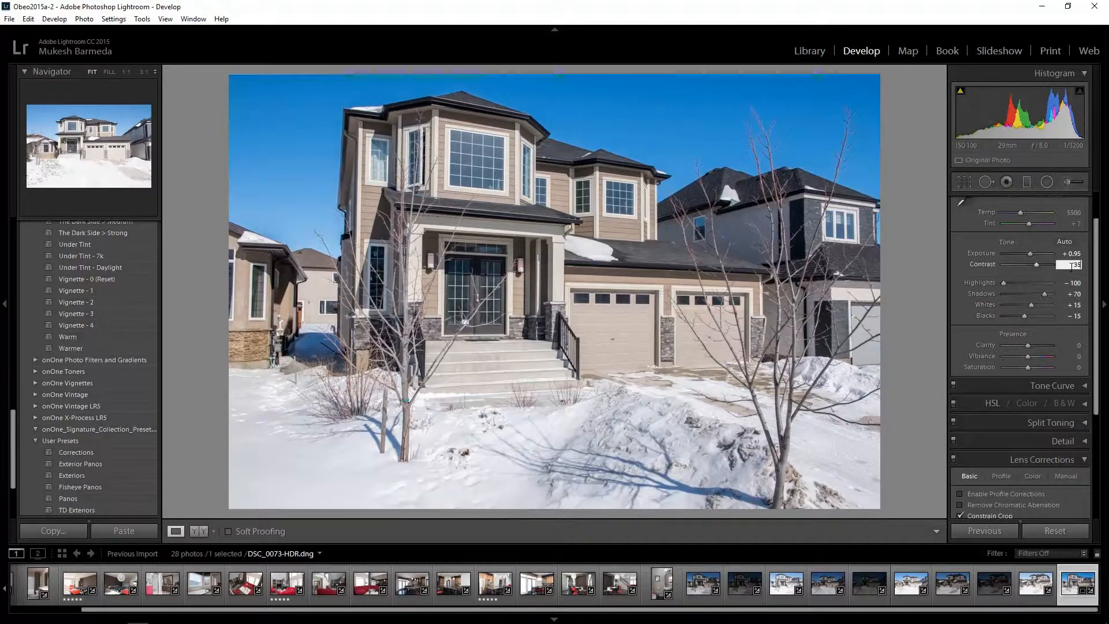
# Enable profile corrections and chromatic aberration removal for the HDR exterior photo
pyautogui.click(982, 495)
pyautogui.click(980, 503)
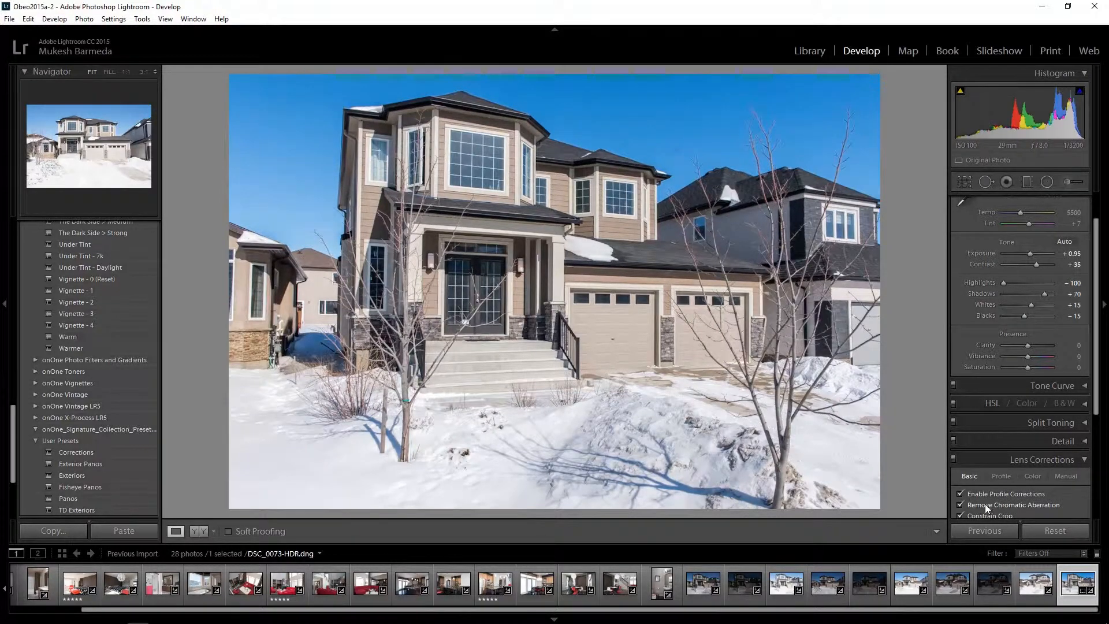
pyautogui.scroll(-3, 1044, 486)
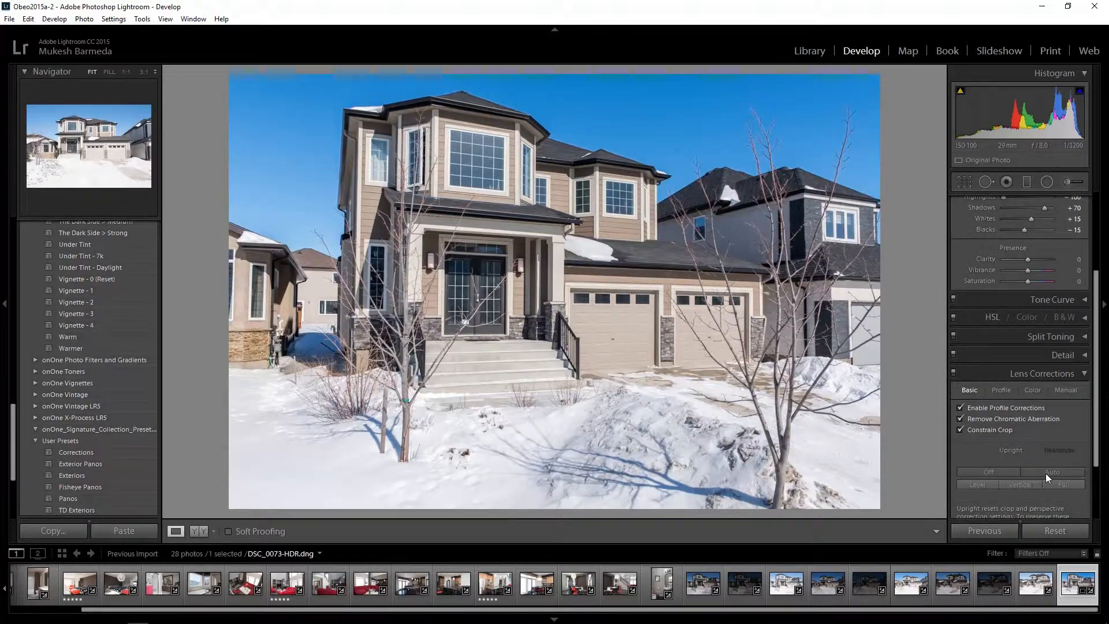
# Apply the Auto Upright correction to the HDR exterior photo
pyautogui.click(1046, 474)
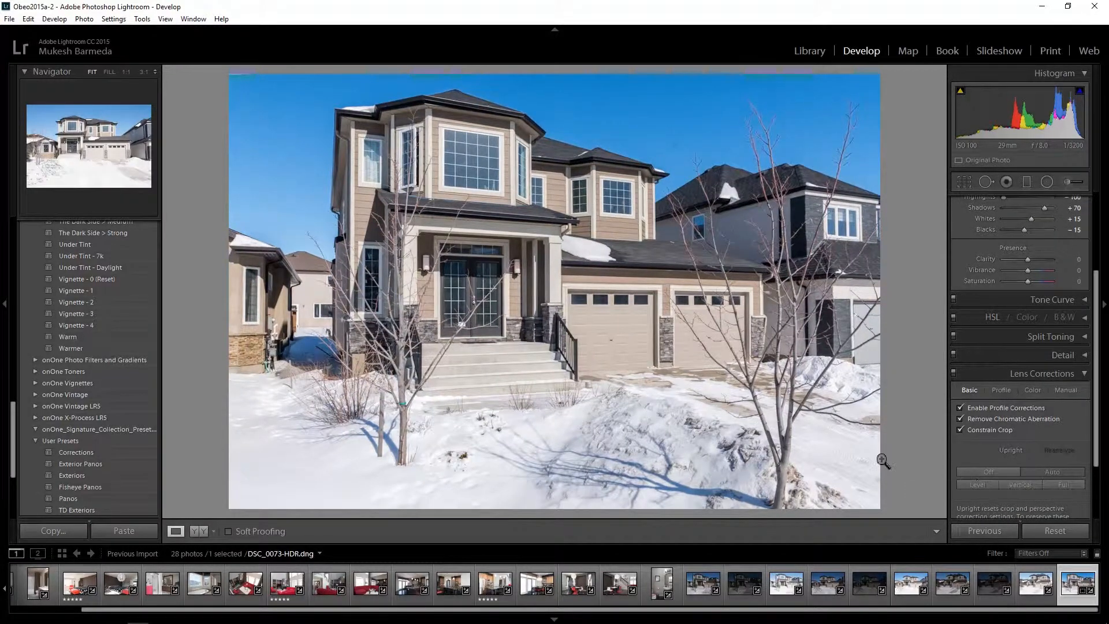
pyautogui.click(1066, 390)
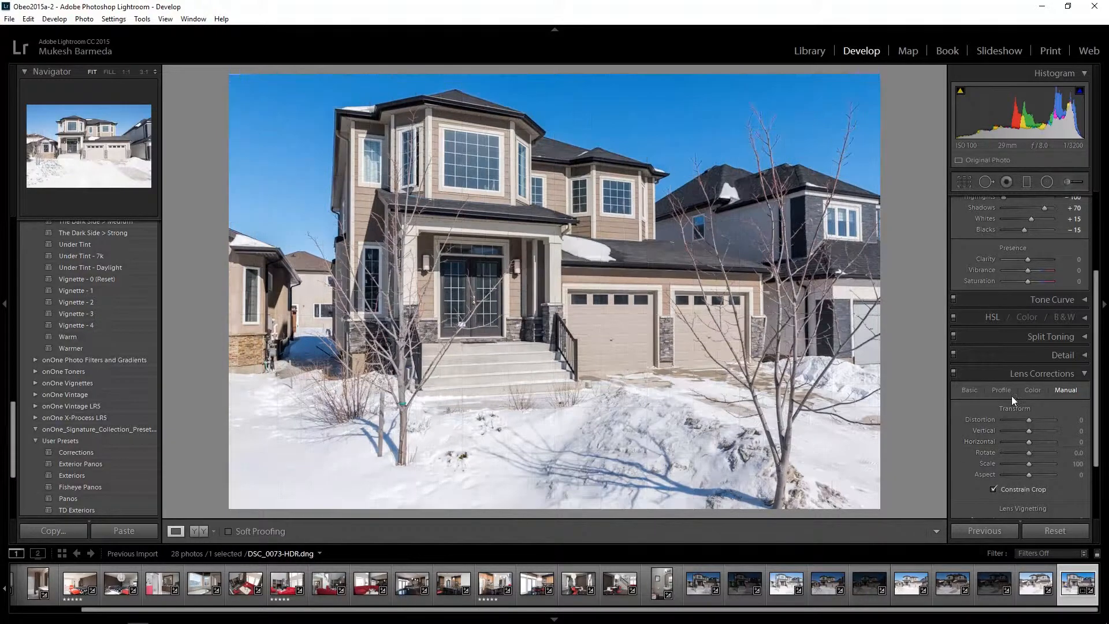
pyautogui.click(1085, 376)
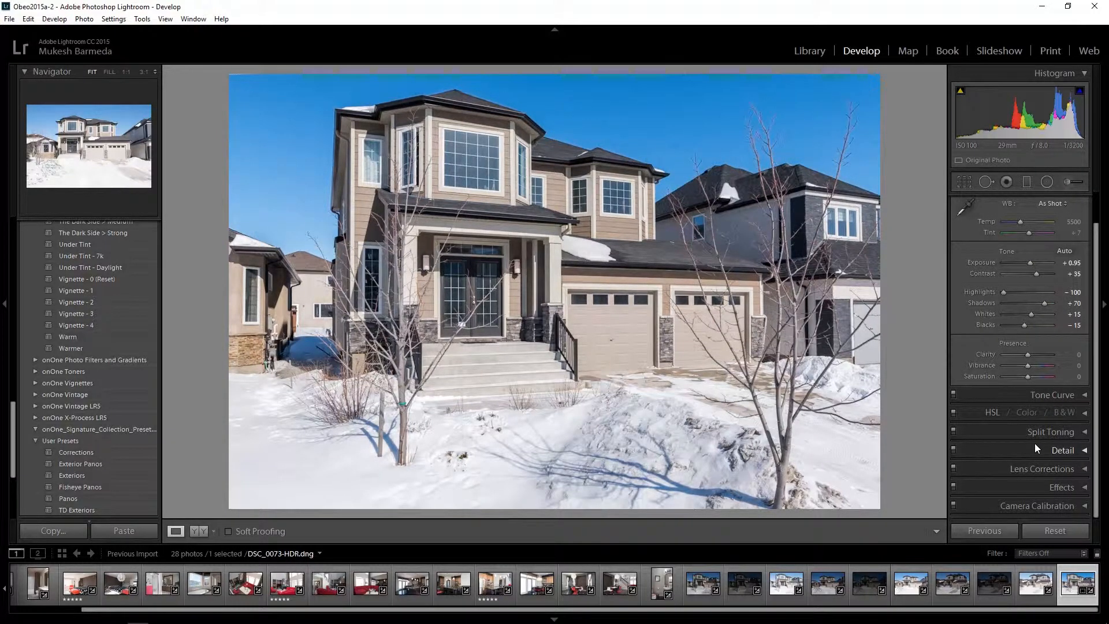
# Set the HDR exterior photo's Shadows to +40 and Exposure to +0.90
pyautogui.scroll(1, 1034, 442)
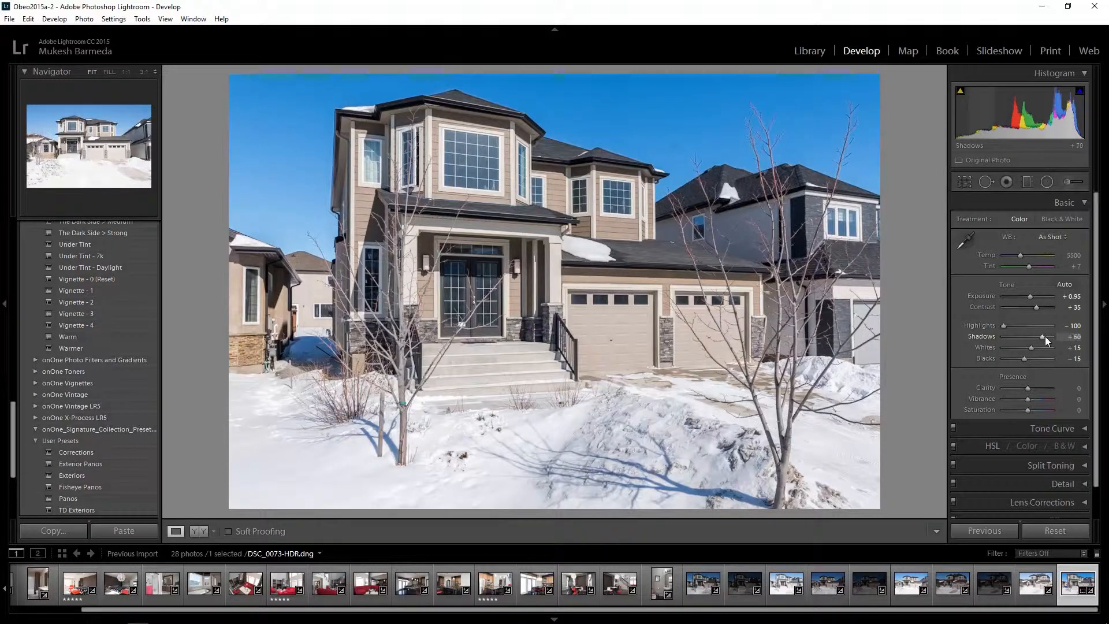
pyautogui.press('Down')
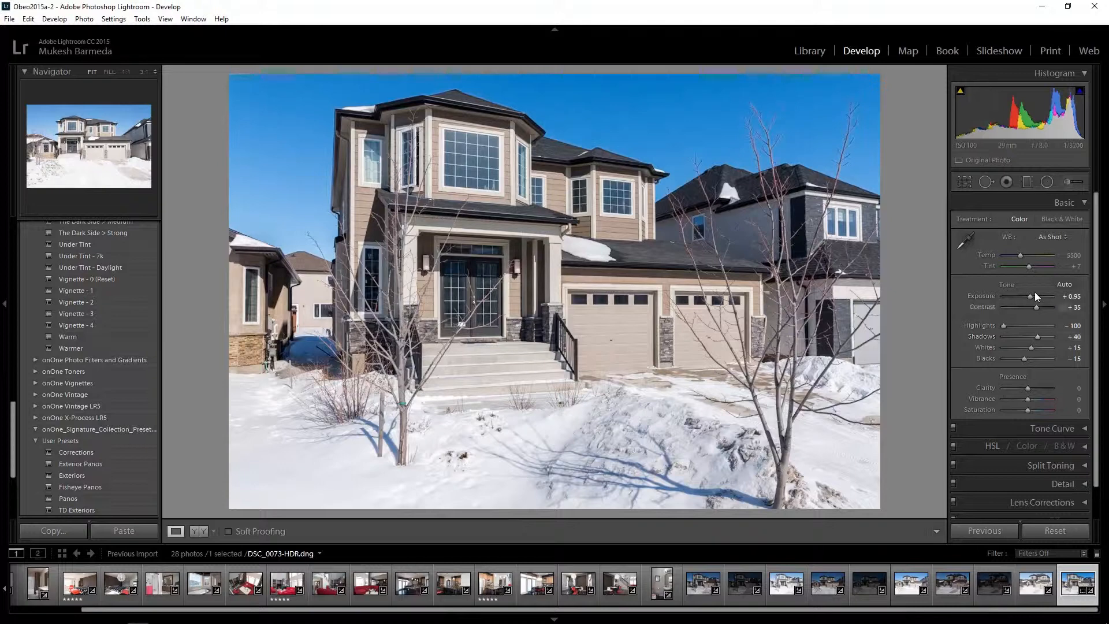
pyautogui.click(1072, 297)
pyautogui.write('.9')
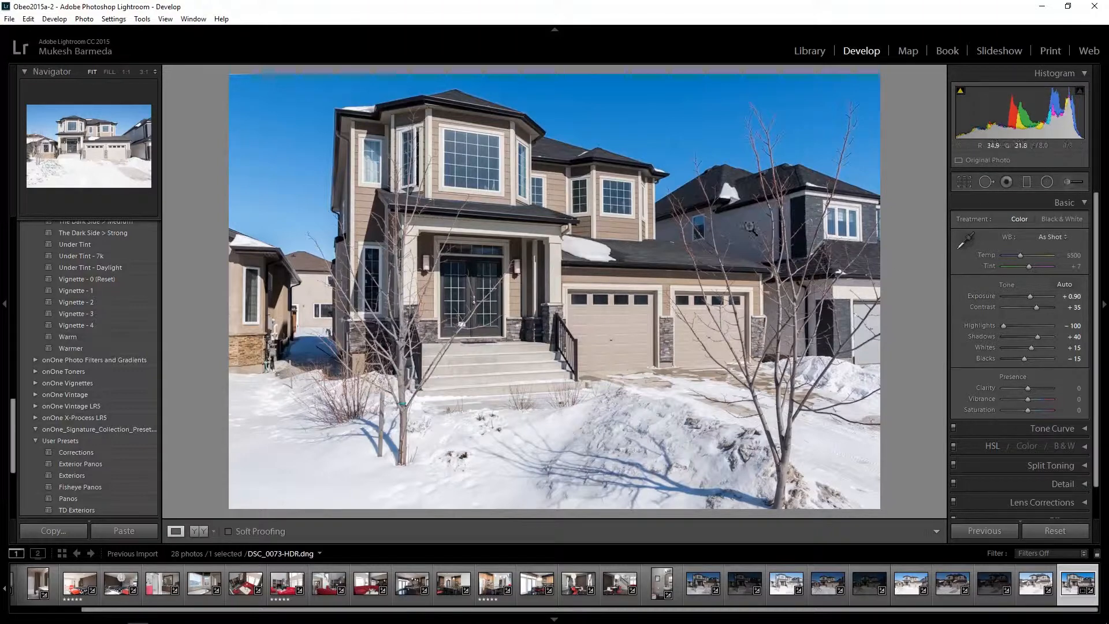
# Heal the spot in the sky between the two rooflines with the size 75 brush and rate the HDR photo 5 stars
pyautogui.click(986, 182)
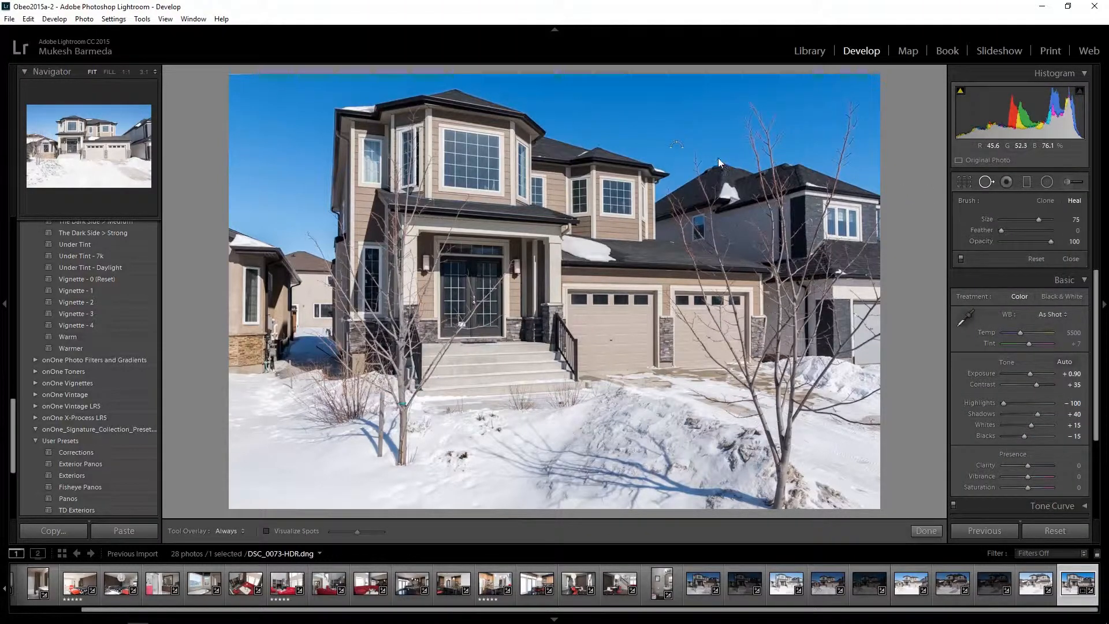
pyautogui.click(676, 148)
pyautogui.click(718, 158)
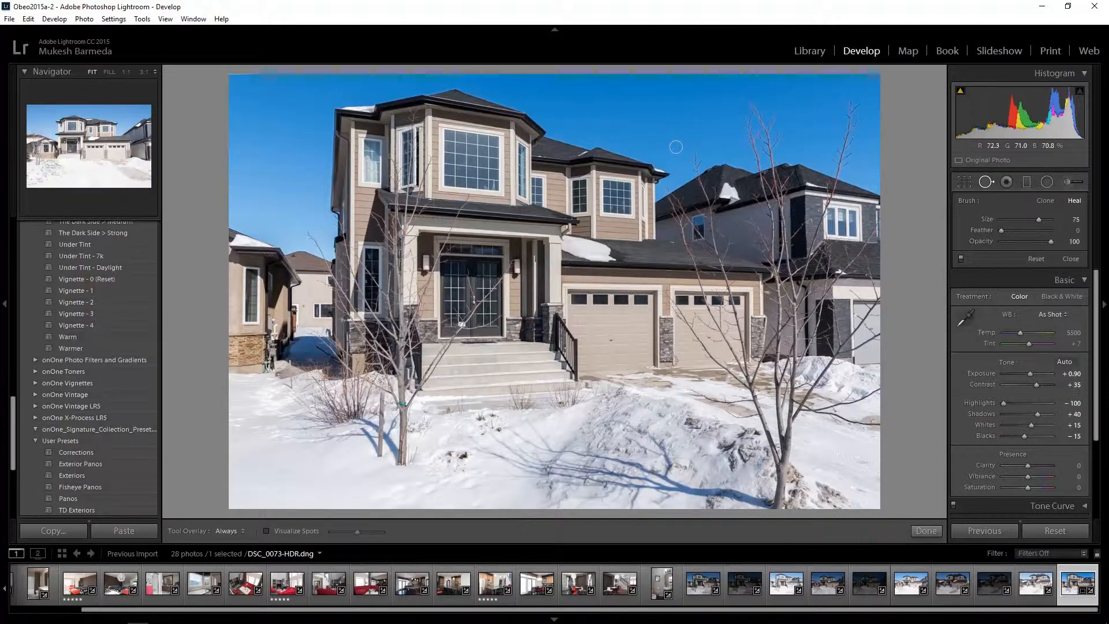
pyautogui.press('5')
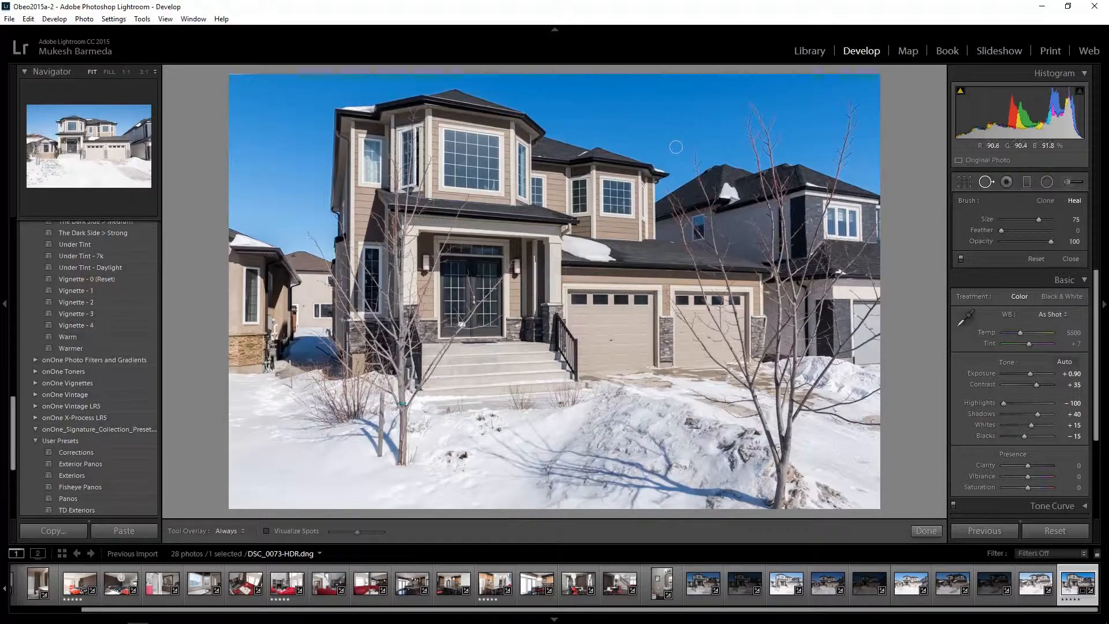
# Open the single exposure DSC_0073.NEF and apply the Exteriors user preset to it
pyautogui.click(699, 588)
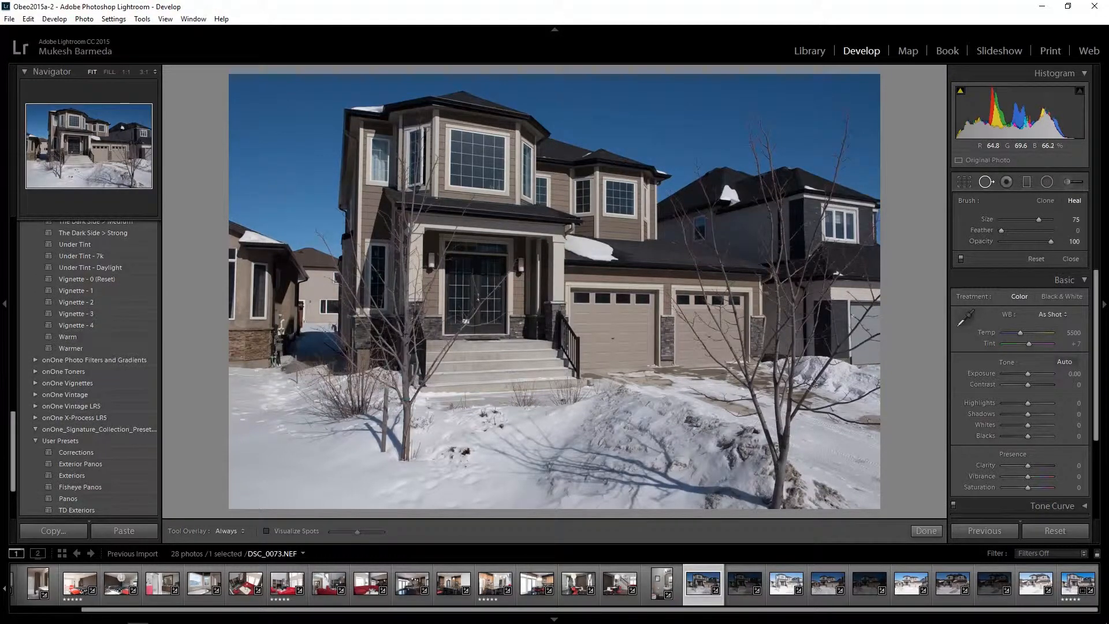
pyautogui.click(128, 474)
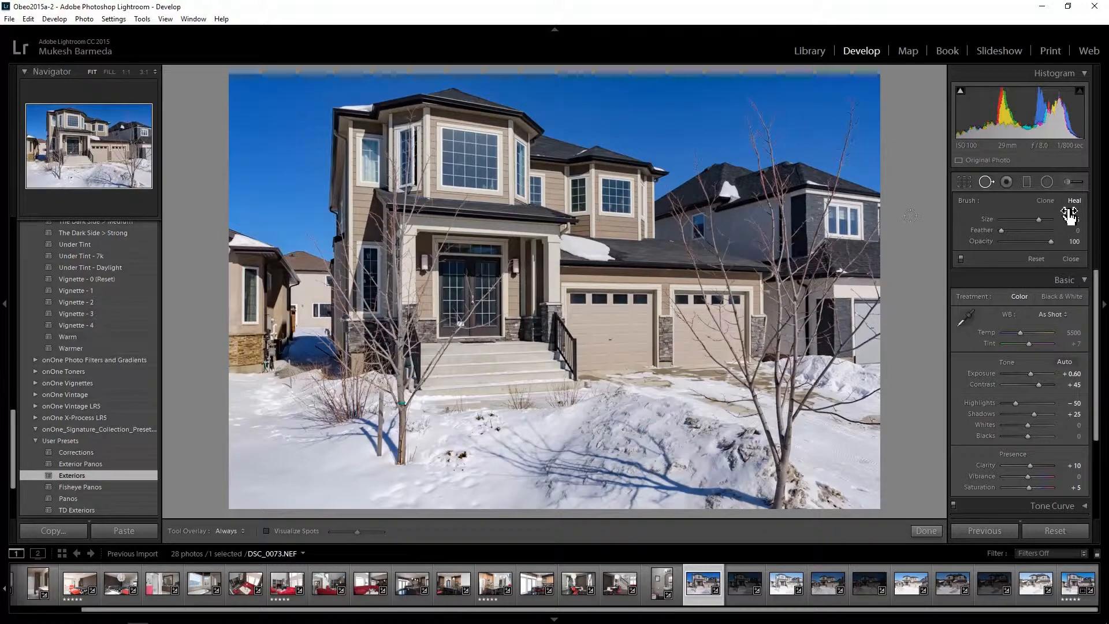
pyautogui.click(987, 182)
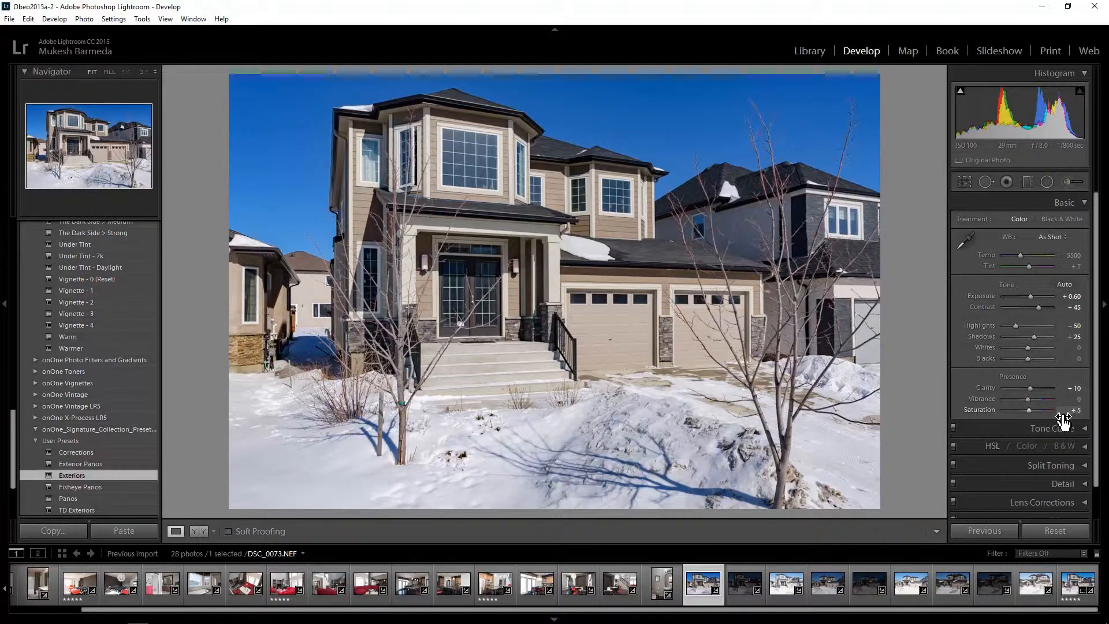
# Heal the sky spot between the rooflines in DSC_0073.NEF with the size 75 Spot Removal brush
pyautogui.click(987, 182)
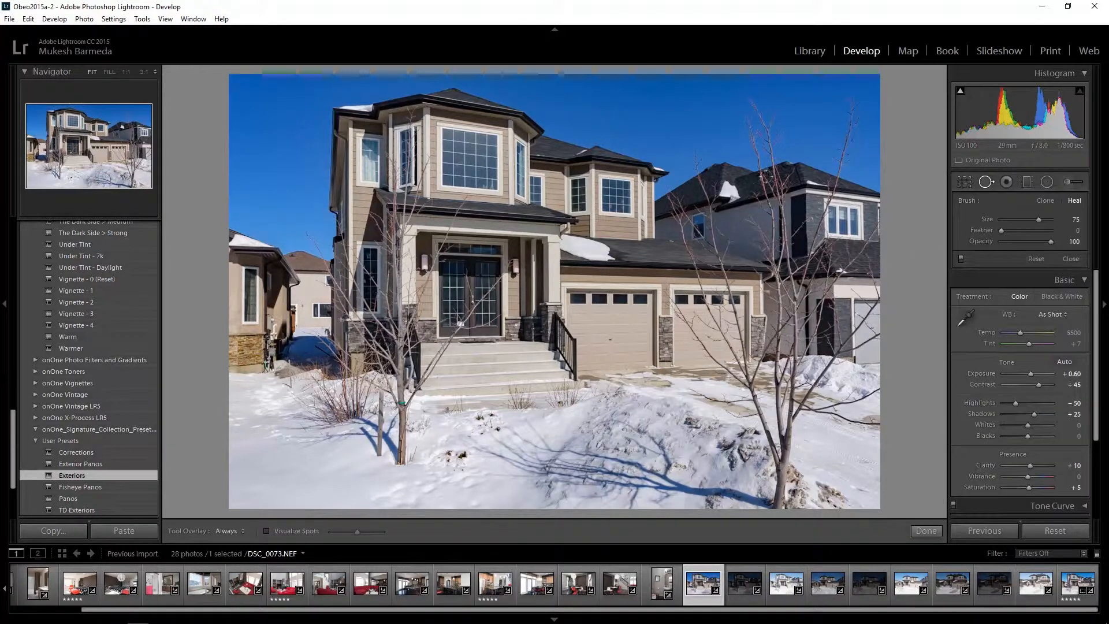
pyautogui.click(687, 238)
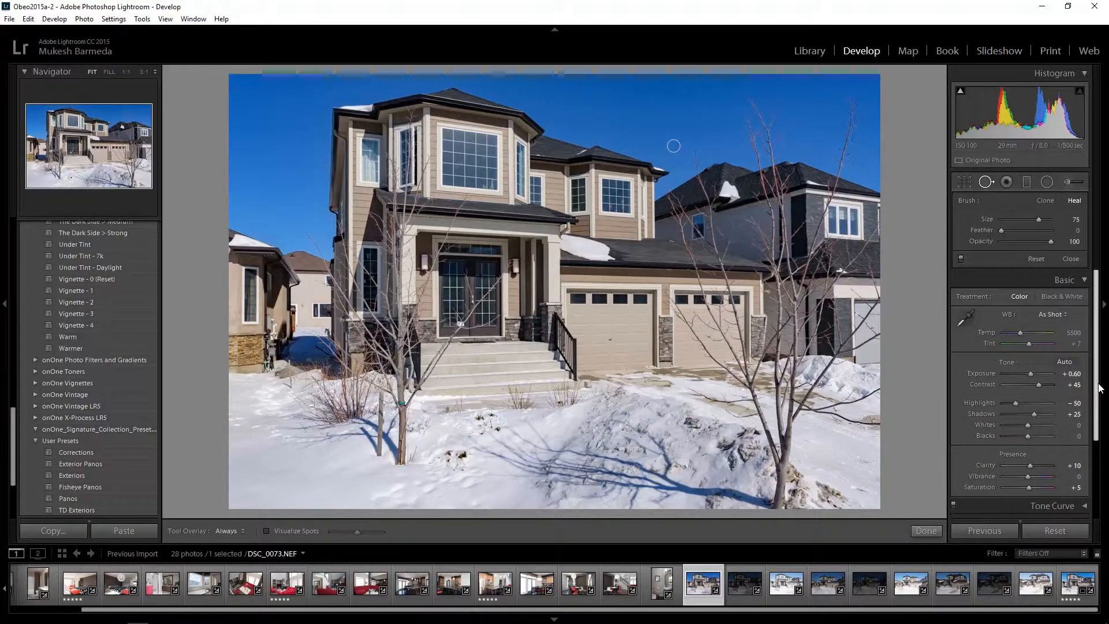
pyautogui.click(986, 183)
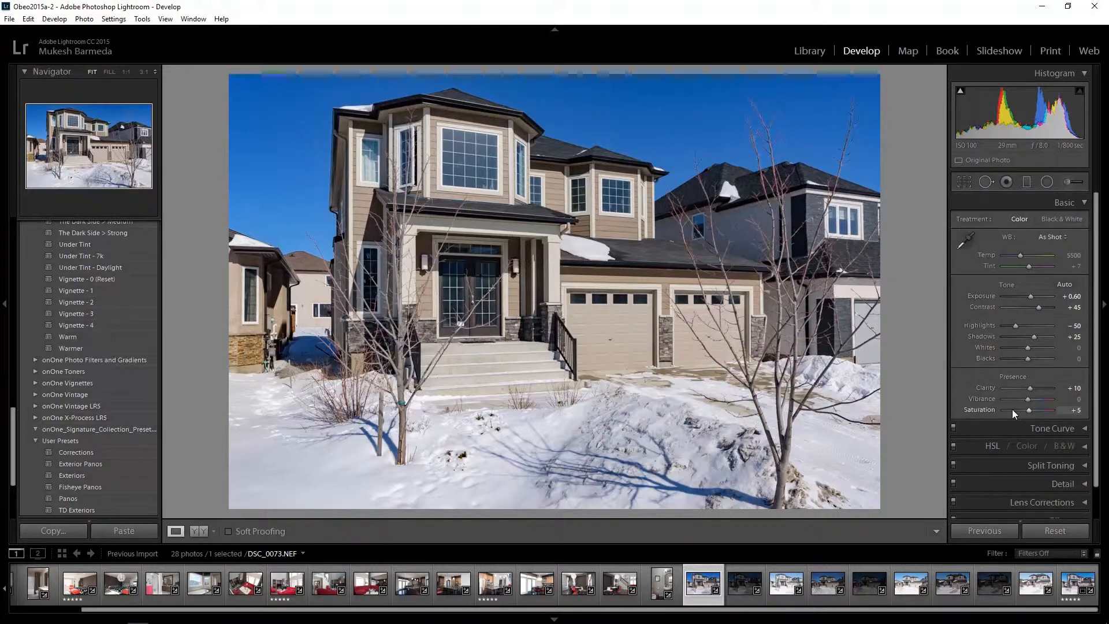
pyautogui.click(1089, 430)
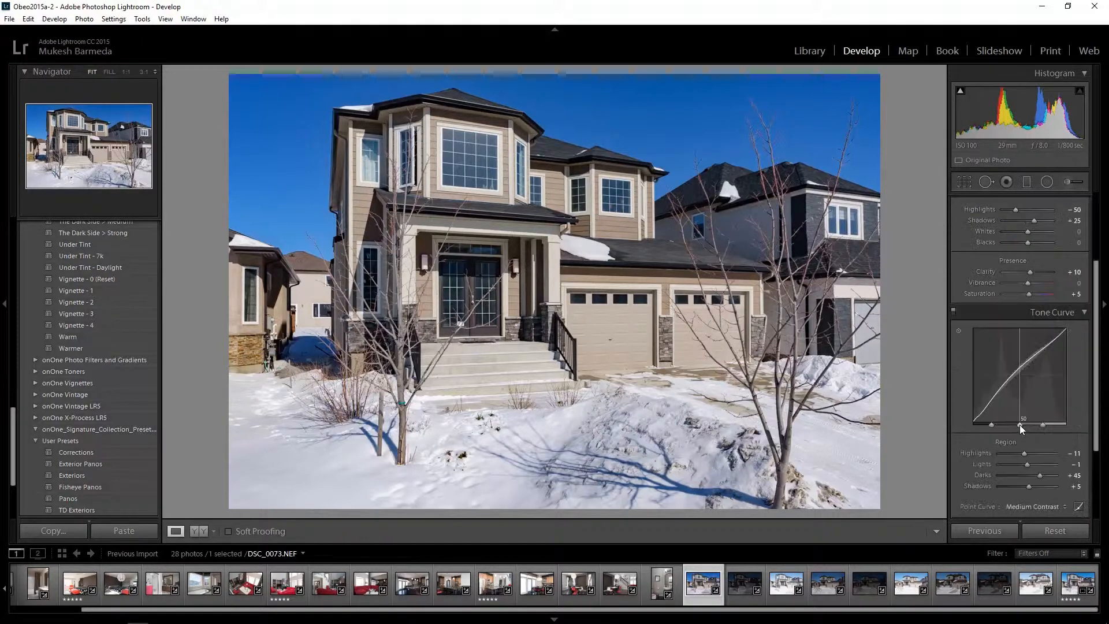
pyautogui.scroll(-2, 1021, 424)
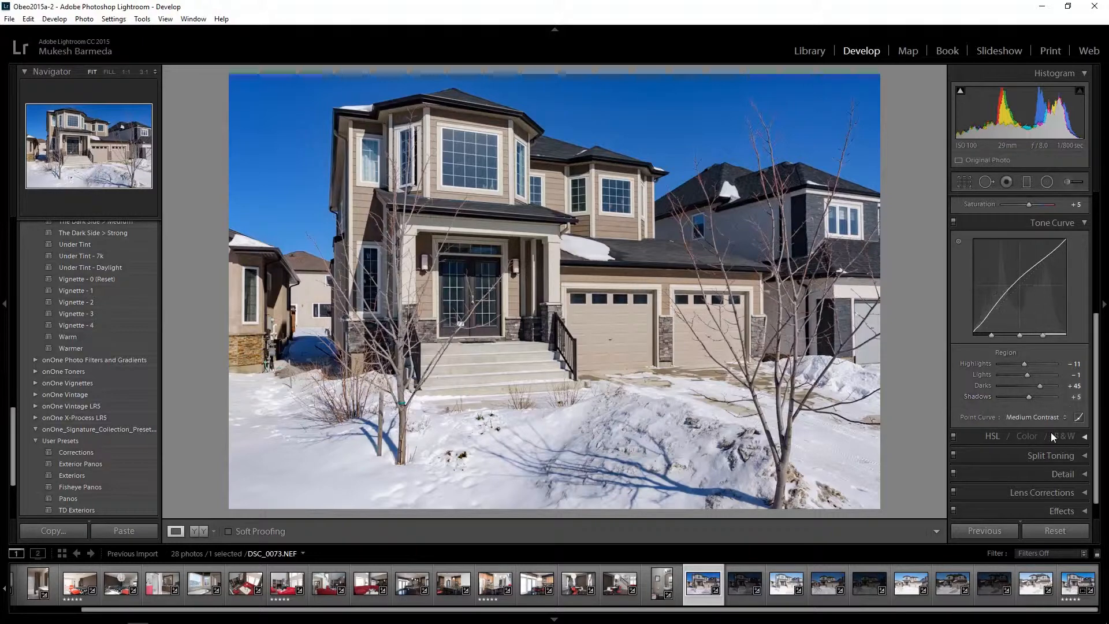
pyautogui.click(1085, 223)
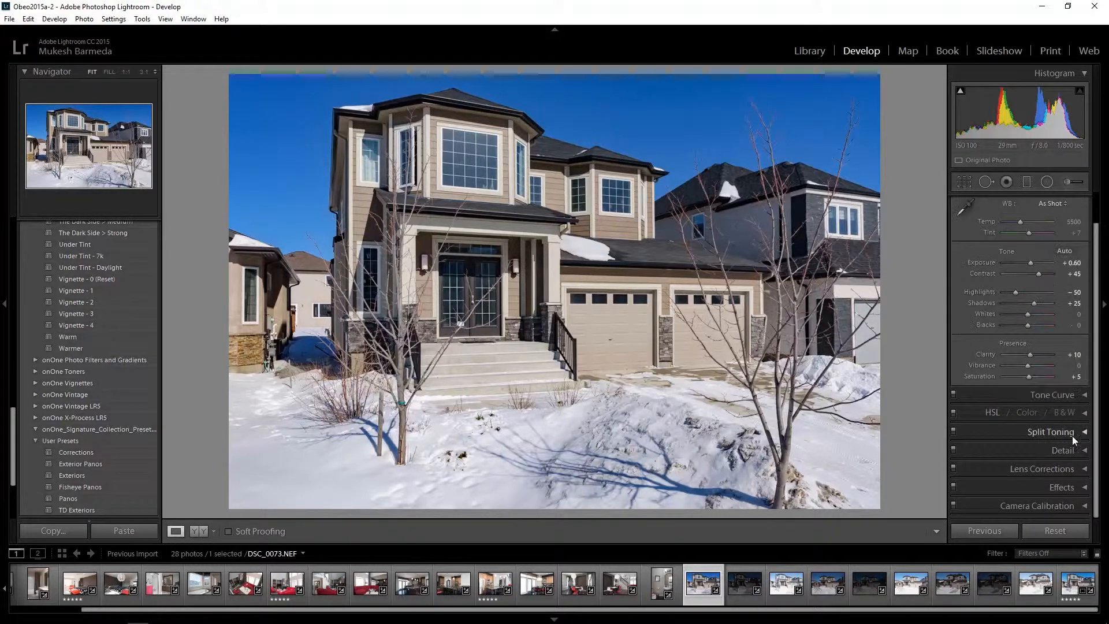
# Apply the Level Upright correction to DSC_0073.NEF after comparing it with Vertical, and rate the photo 5 stars
pyautogui.click(1082, 469)
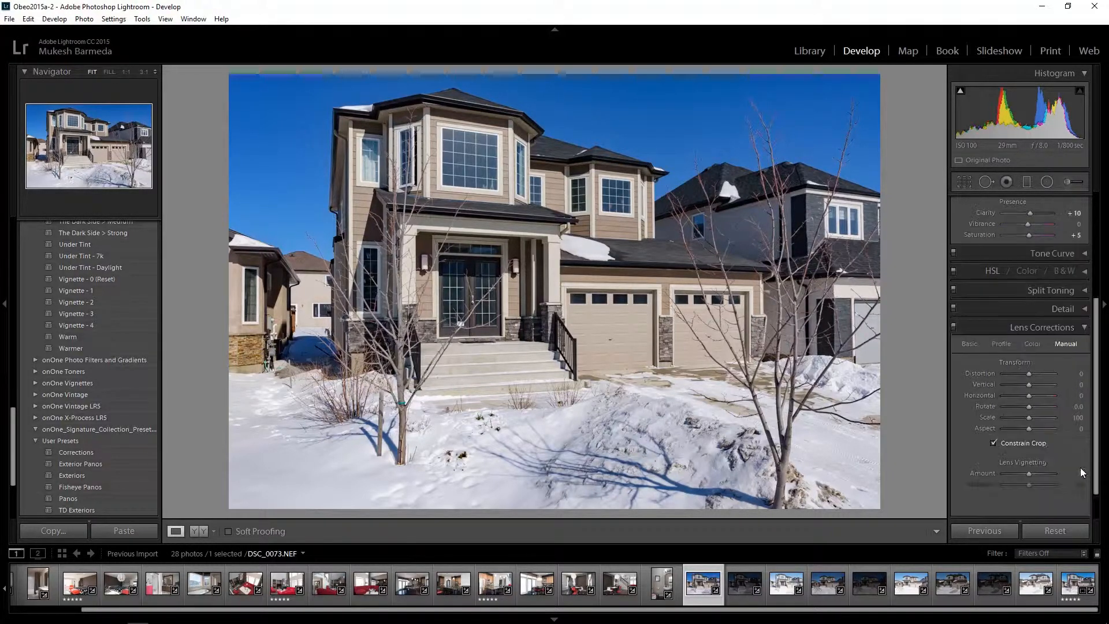
pyautogui.click(978, 349)
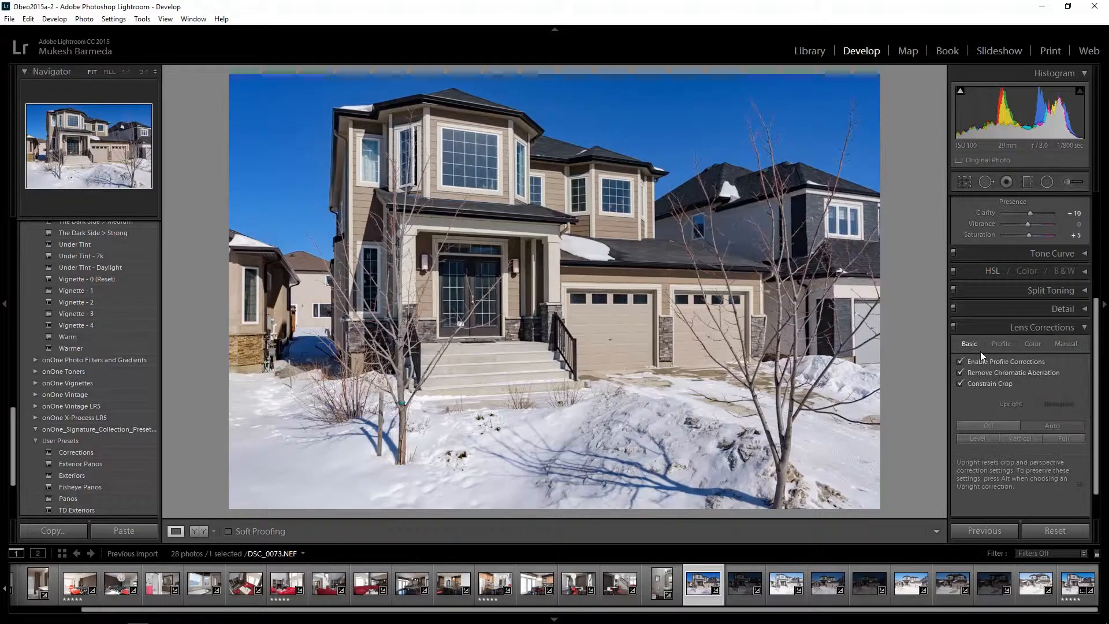
pyautogui.click(983, 440)
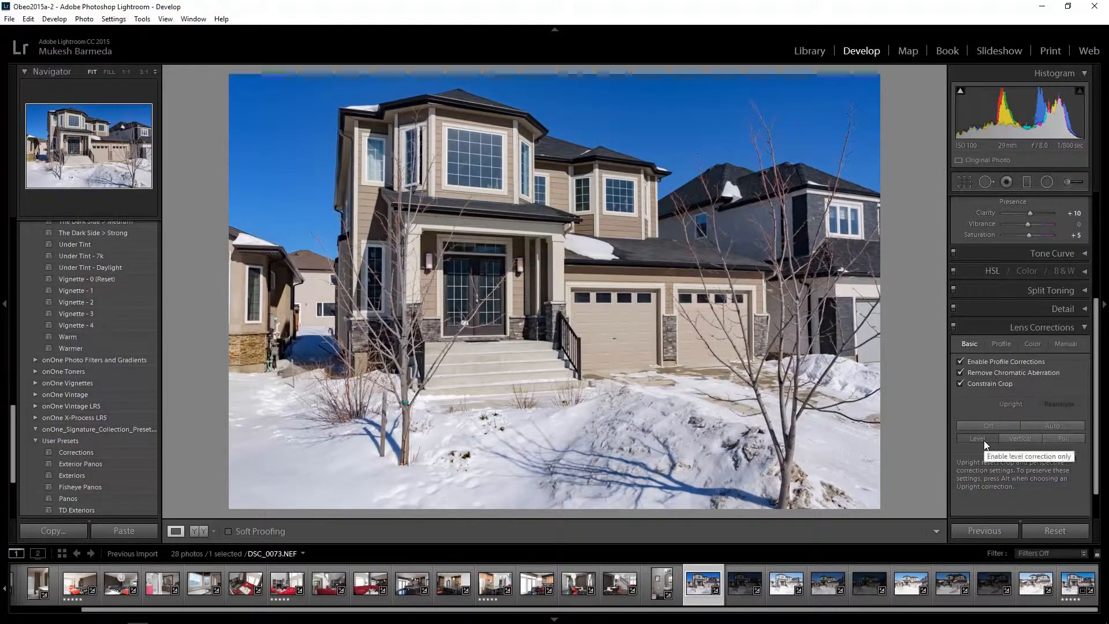
pyautogui.click(1021, 441)
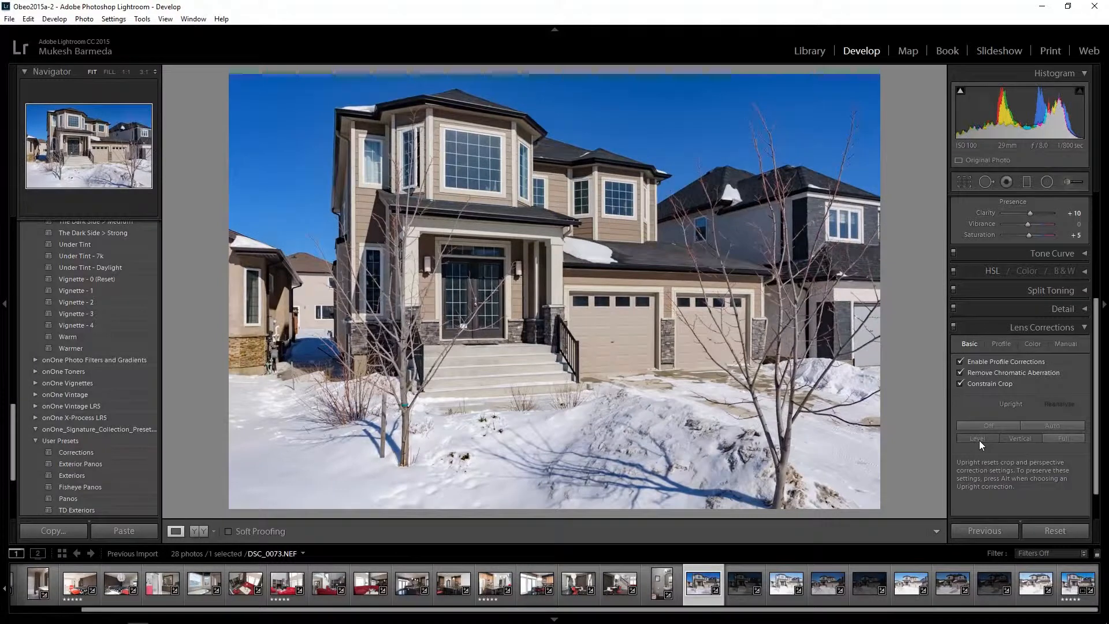
pyautogui.click(979, 440)
pyautogui.click(1064, 345)
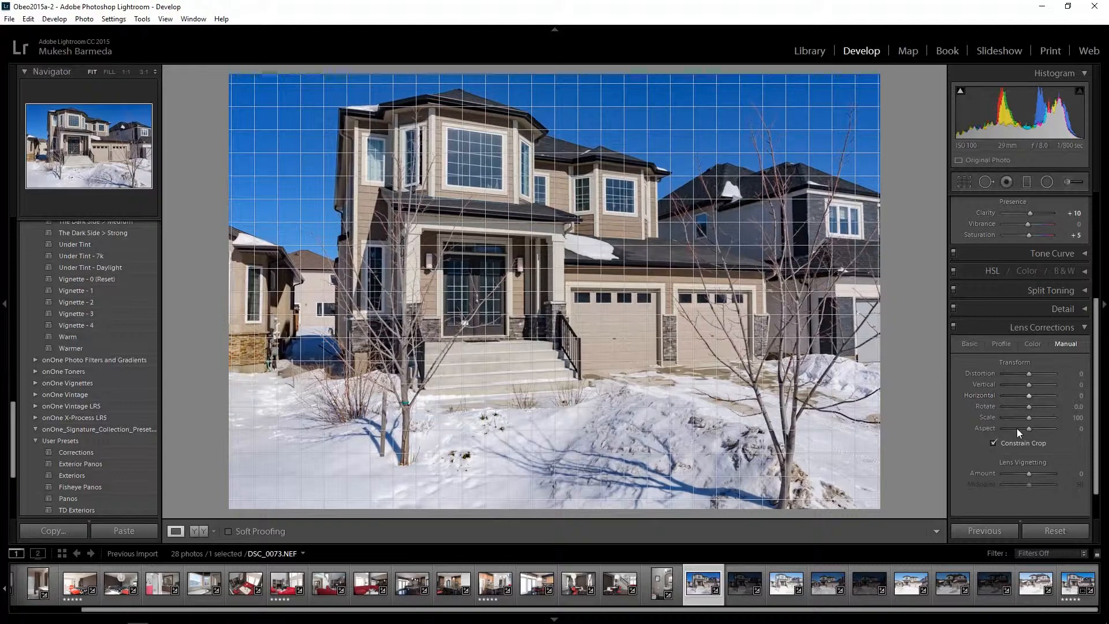
pyautogui.click(972, 343)
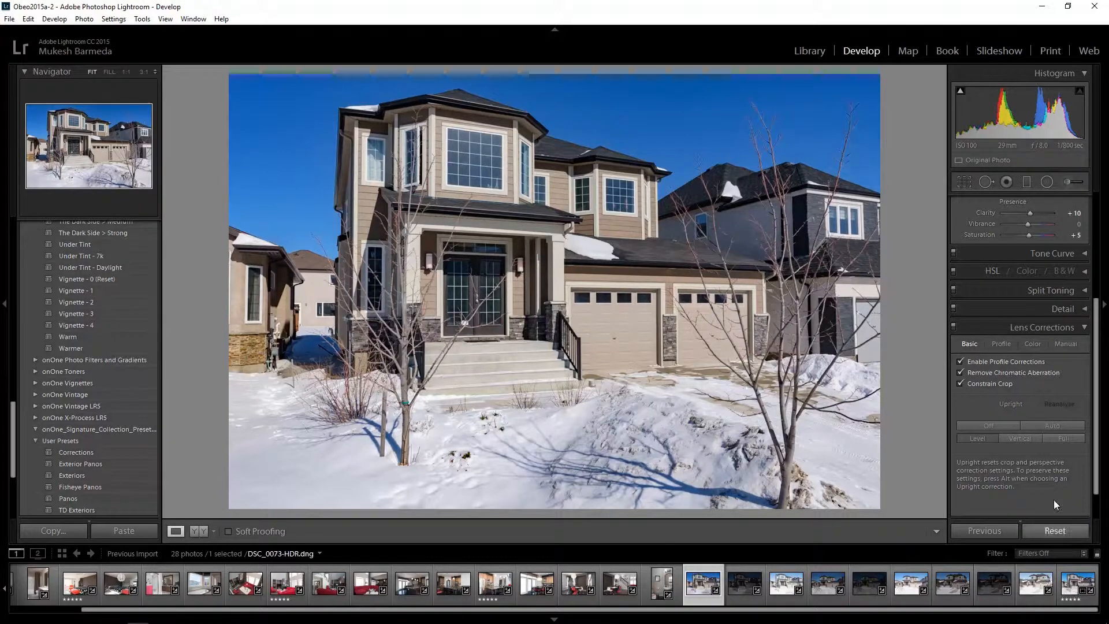
pyautogui.press('5')
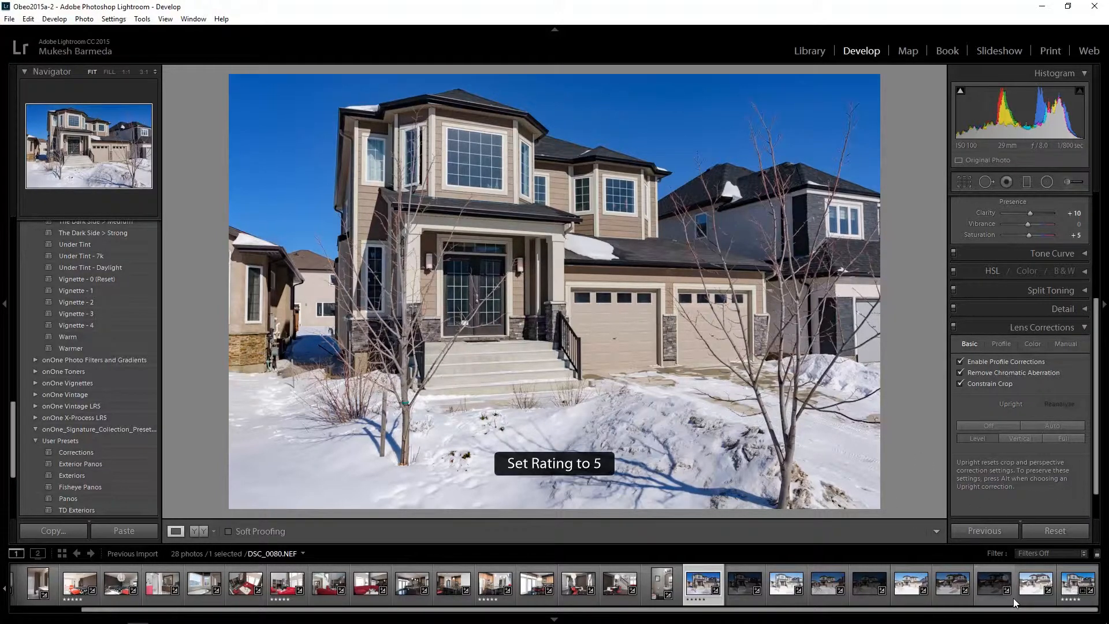
# Compare the HDR merge DSC_0073-HDR.dng with the edited single exposure DSC_0073.NEF and its unedited darker bracket DSC_0074.NEF
pyautogui.click(1067, 582)
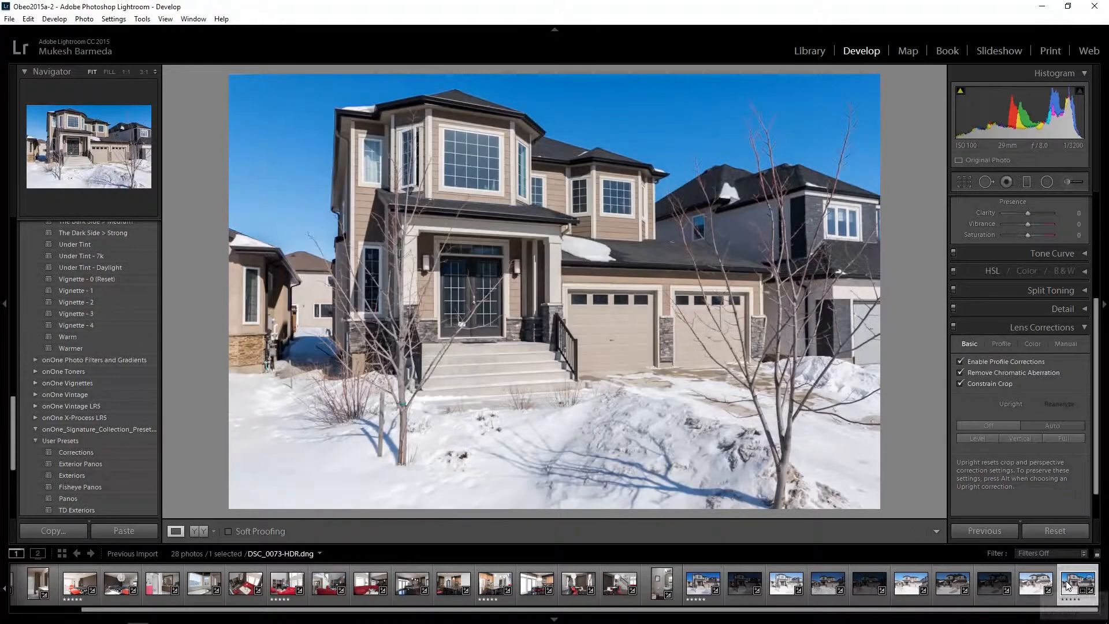
pyautogui.click(703, 585)
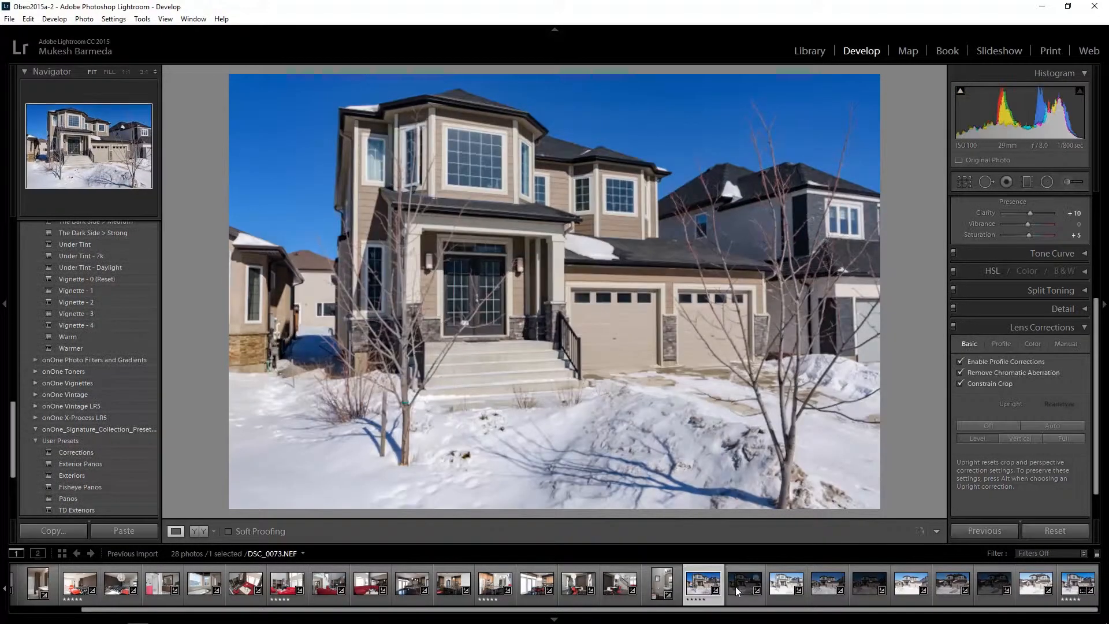
pyautogui.click(748, 587)
pyautogui.click(774, 588)
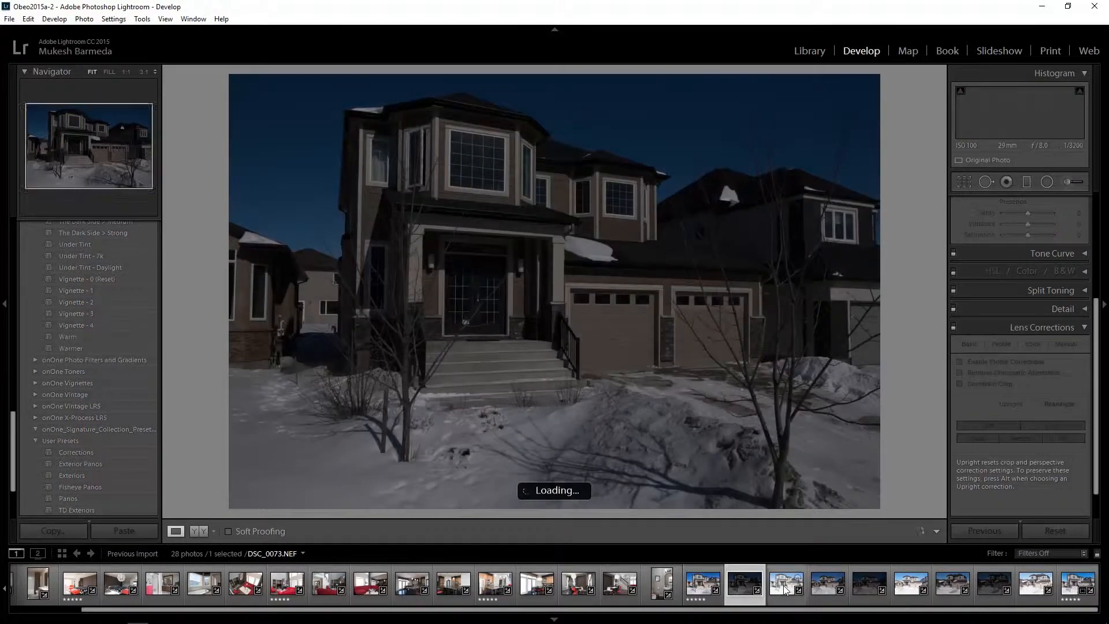
pyautogui.click(695, 591)
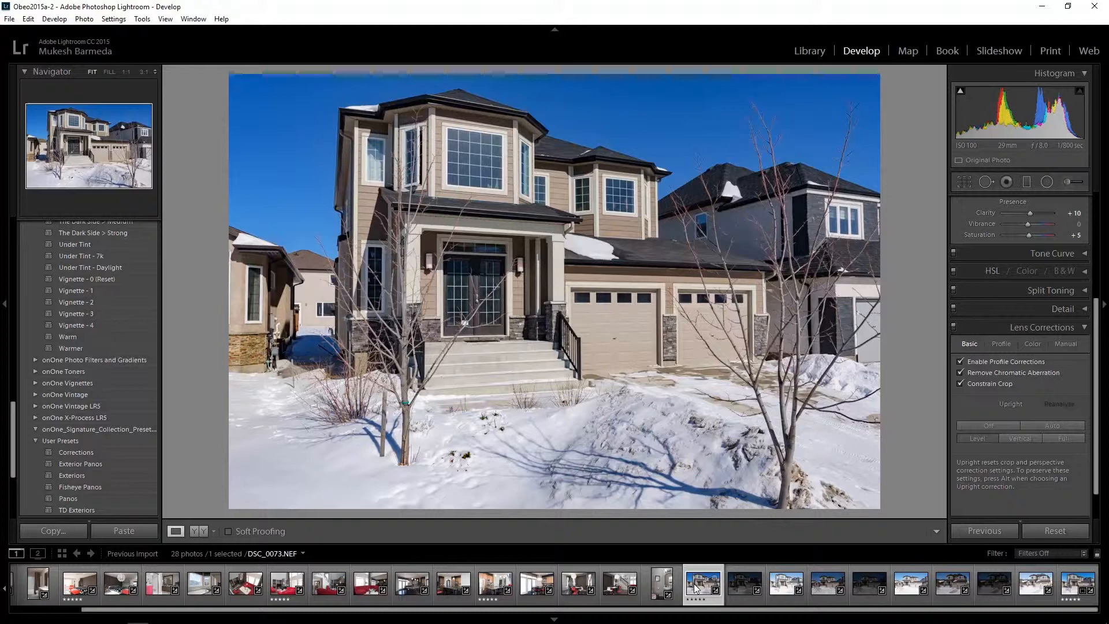
pyautogui.click(737, 588)
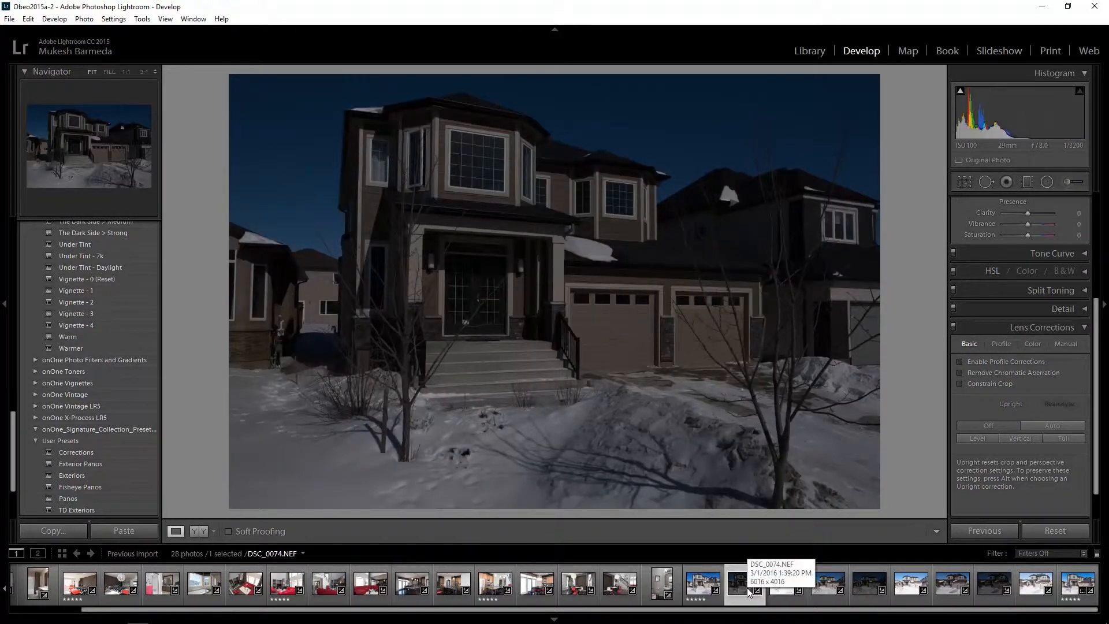
pyautogui.click(701, 588)
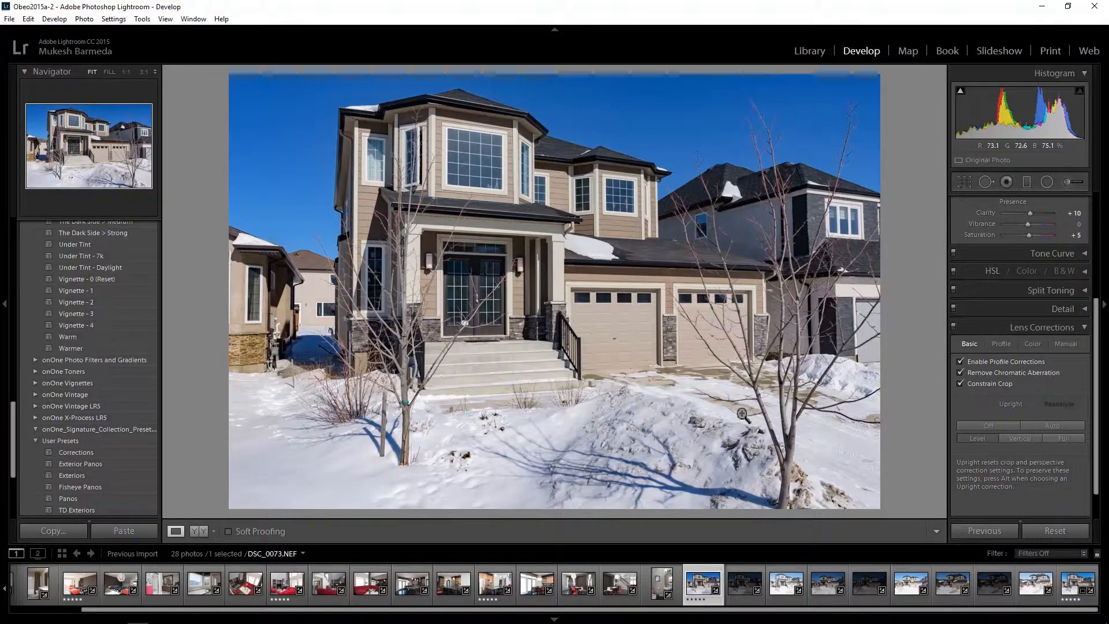
pyautogui.moveTo(306, 621)
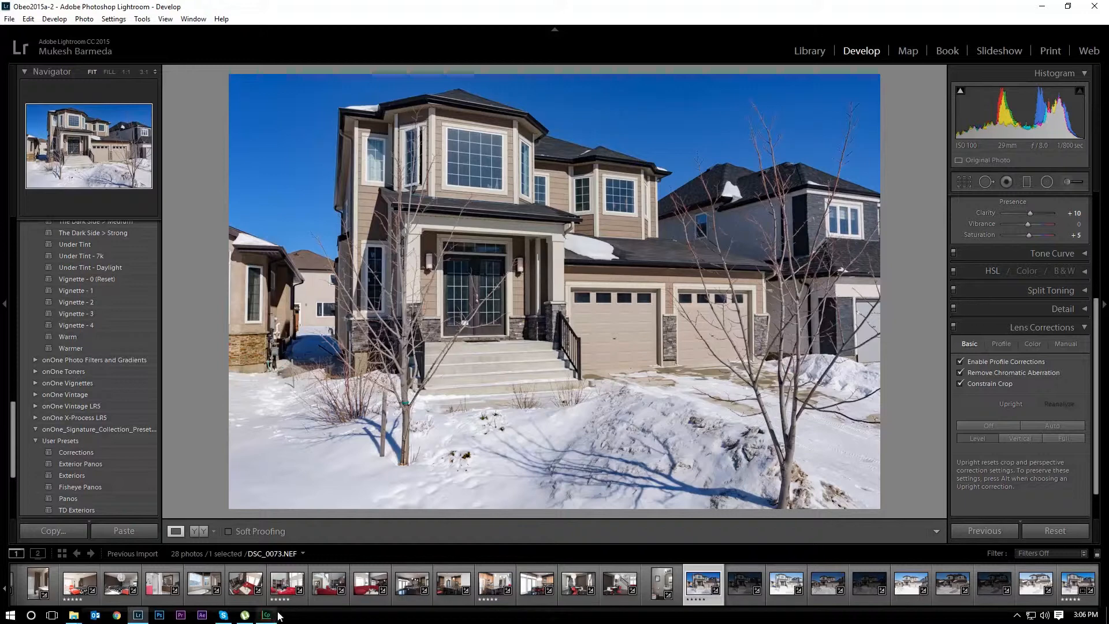